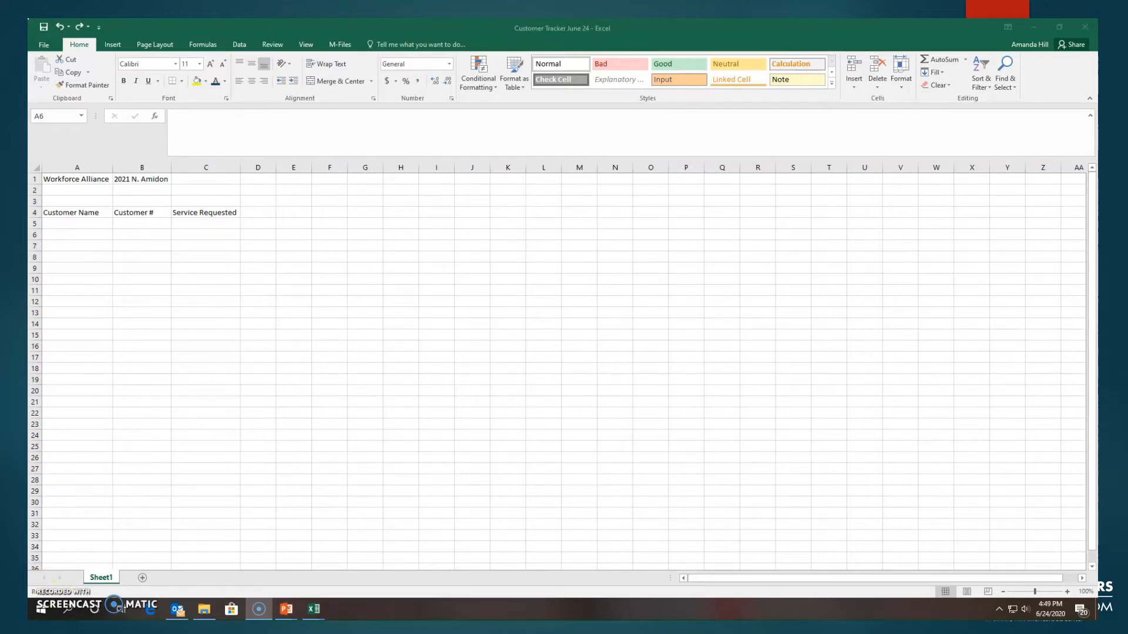
Step: Set the font of the Workforce Alliance title in cell A1 to Georgia
{"action": "left_click", "coordinate": [78, 183]}
{"action": "left_click", "coordinate": [77, 201]}
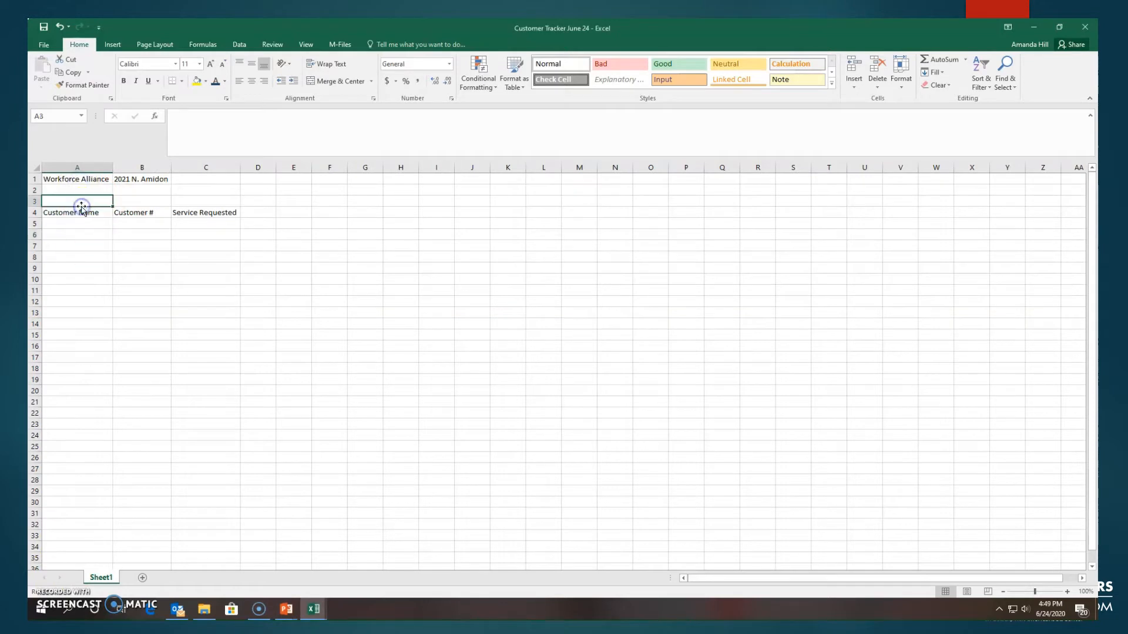
{"action": "left_click", "coordinate": [73, 180]}
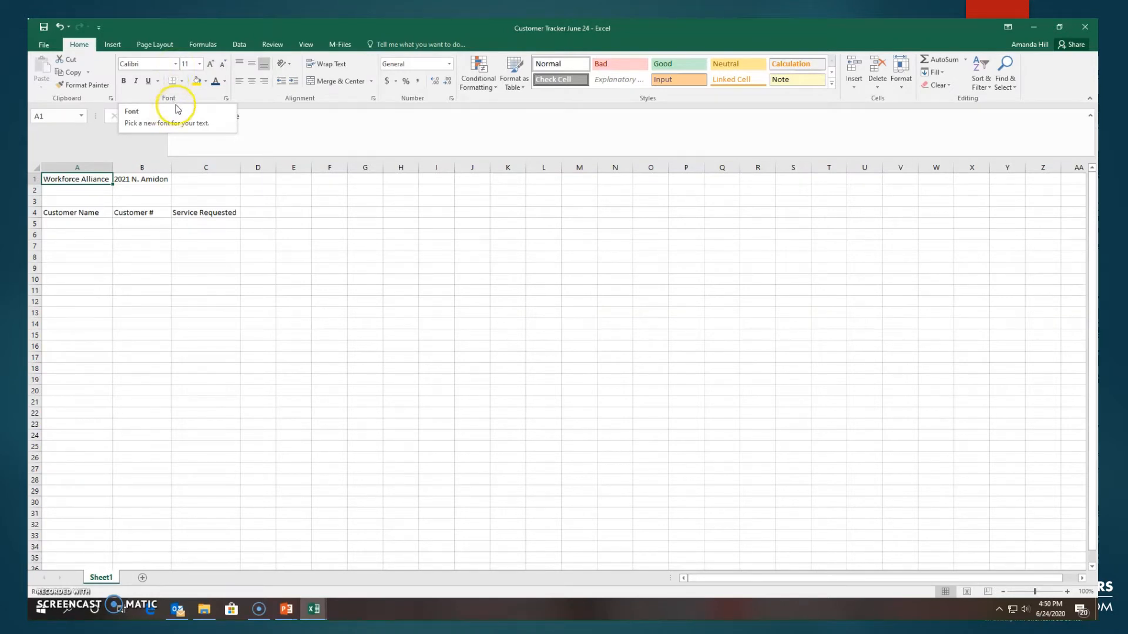
{"action": "left_click", "coordinate": [175, 66]}
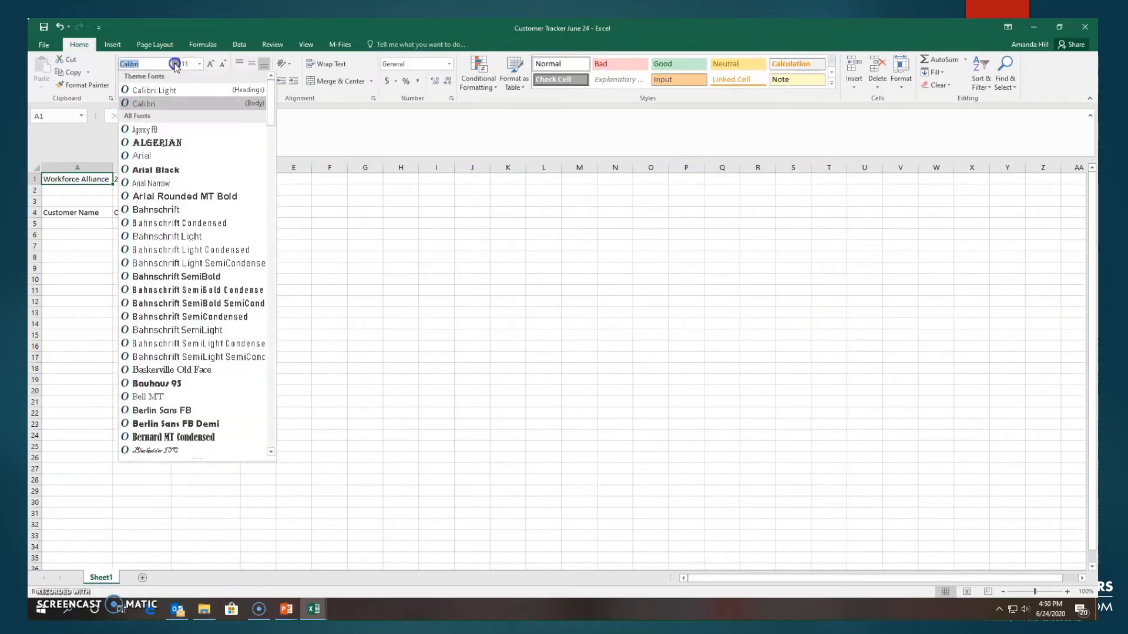
{"action": "scroll", "coordinate": [194, 265], "scroll_direction": "down", "scroll_amount": 2}
{"action": "scroll", "coordinate": [202, 365], "scroll_direction": "down", "scroll_amount": 9}
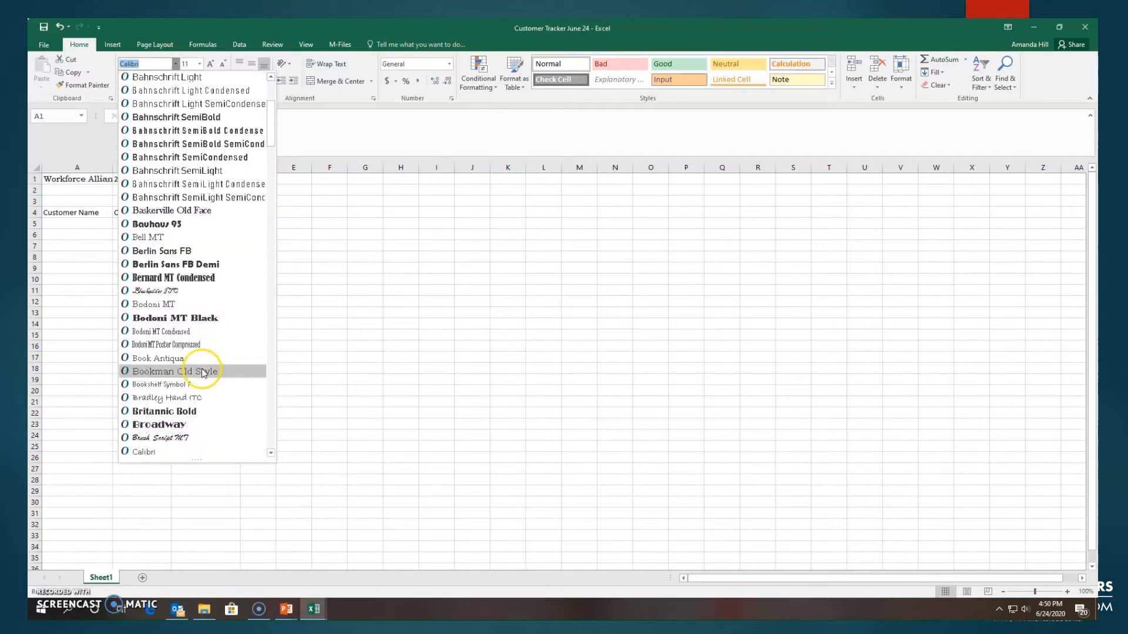
{"action": "scroll", "coordinate": [194, 393], "scroll_direction": "down", "scroll_amount": 12}
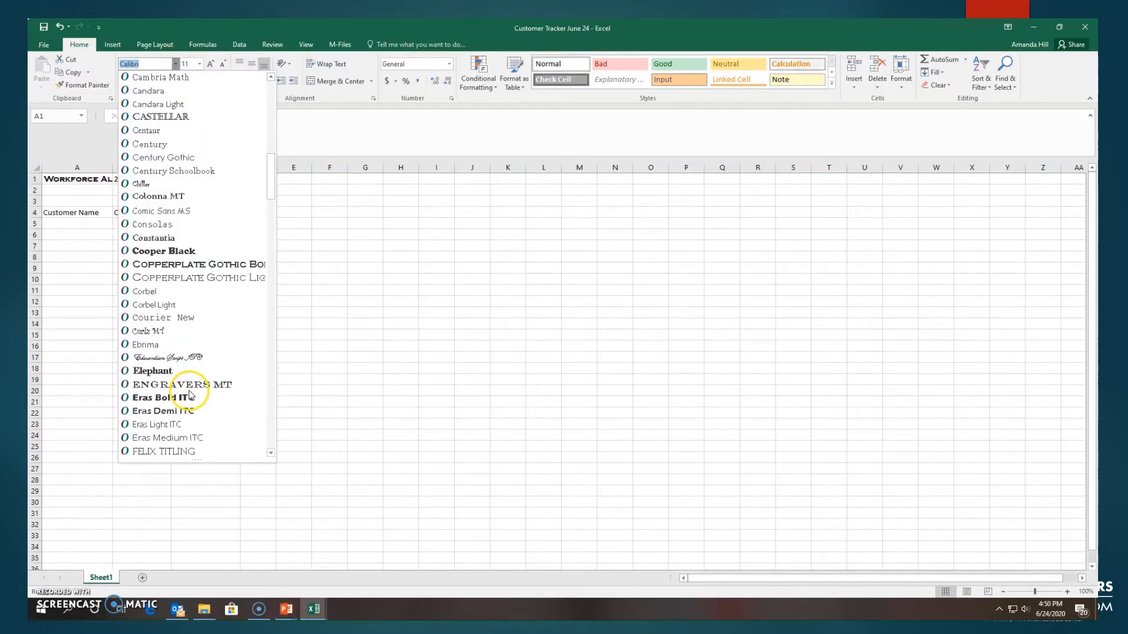
{"action": "left_click", "coordinate": [177, 363]}
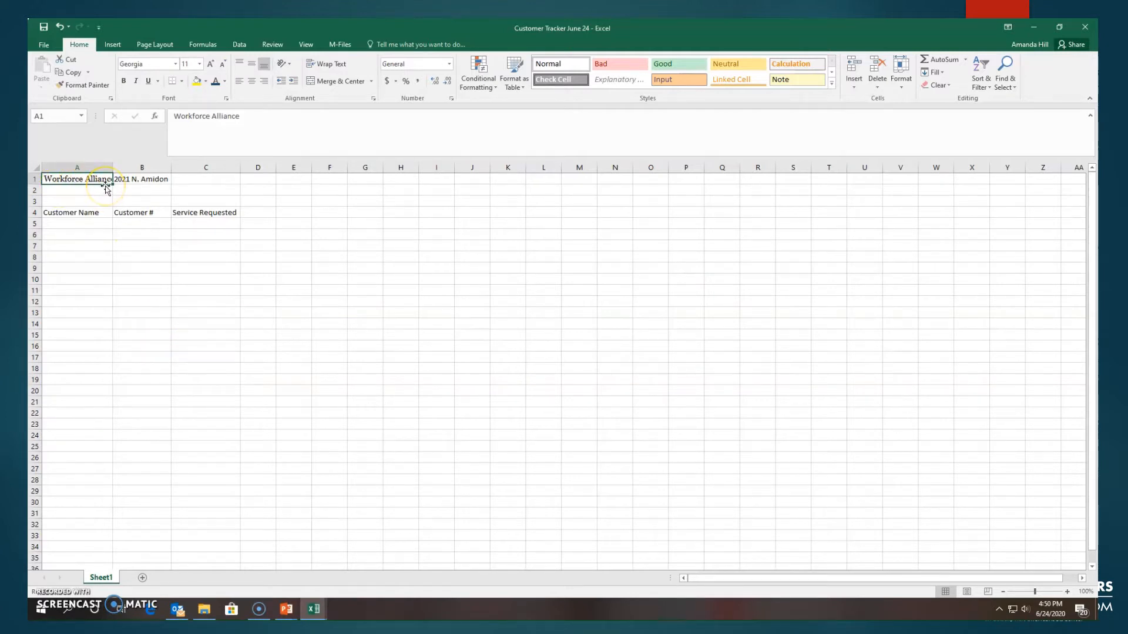
Step: Set the title in A1 to font size 24 and color its text Blue, Accent 1, Darker 50%
{"action": "left_click", "coordinate": [200, 63]}
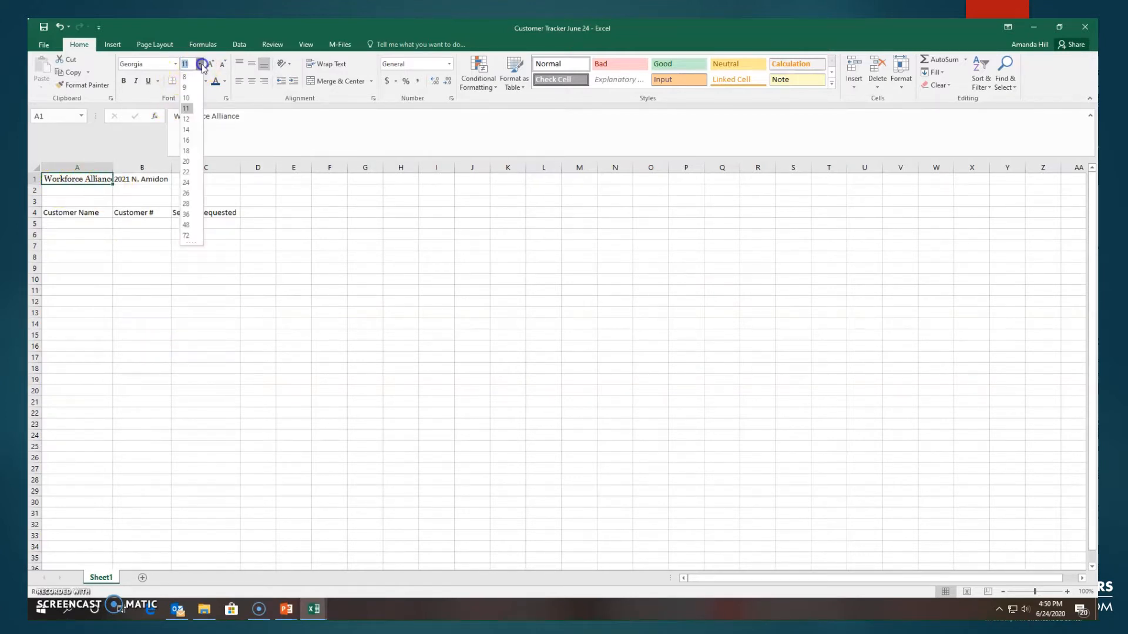
{"action": "left_click", "coordinate": [190, 184]}
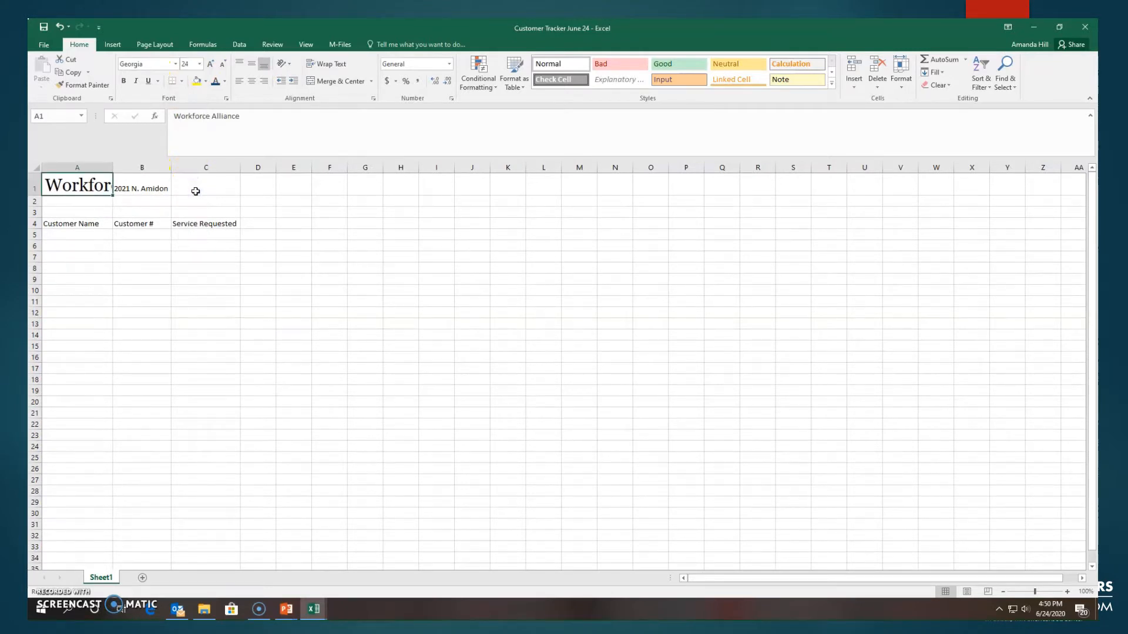
{"action": "left_click", "coordinate": [225, 81]}
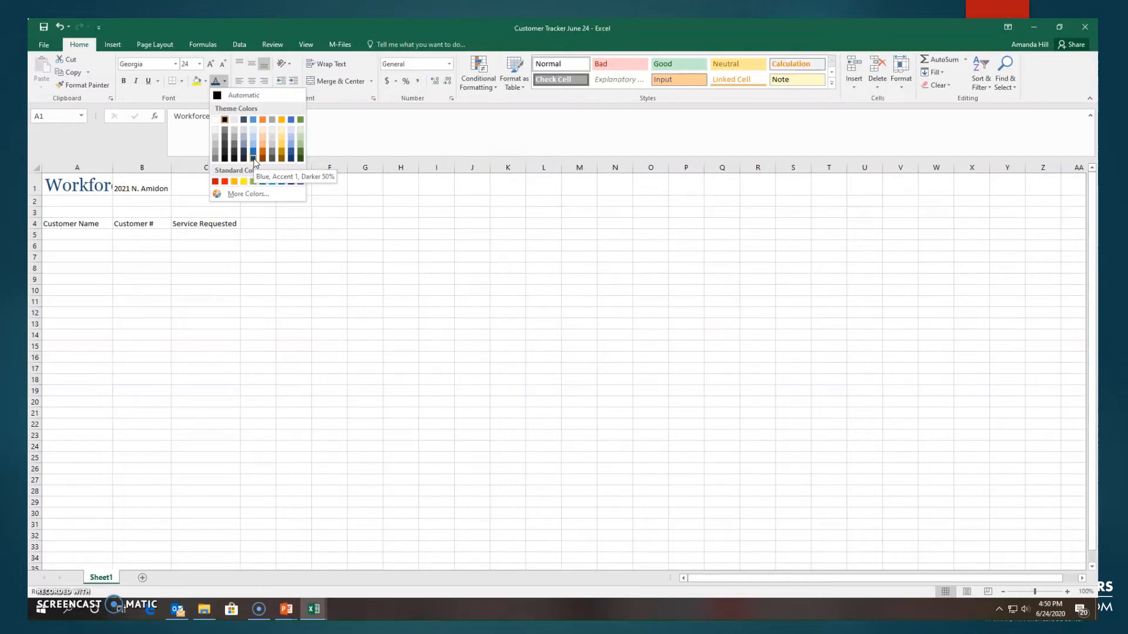
{"action": "left_click", "coordinate": [253, 158]}
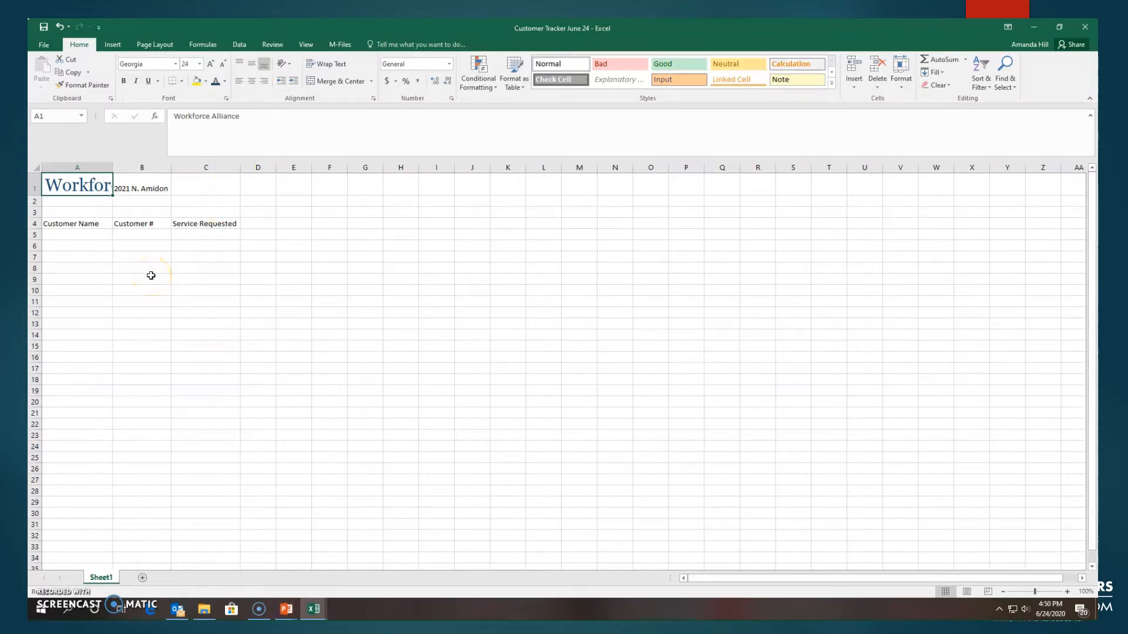
Step: Auto-fit column A's width to the Workforce Alliance title
{"action": "left_click", "coordinate": [106, 256]}
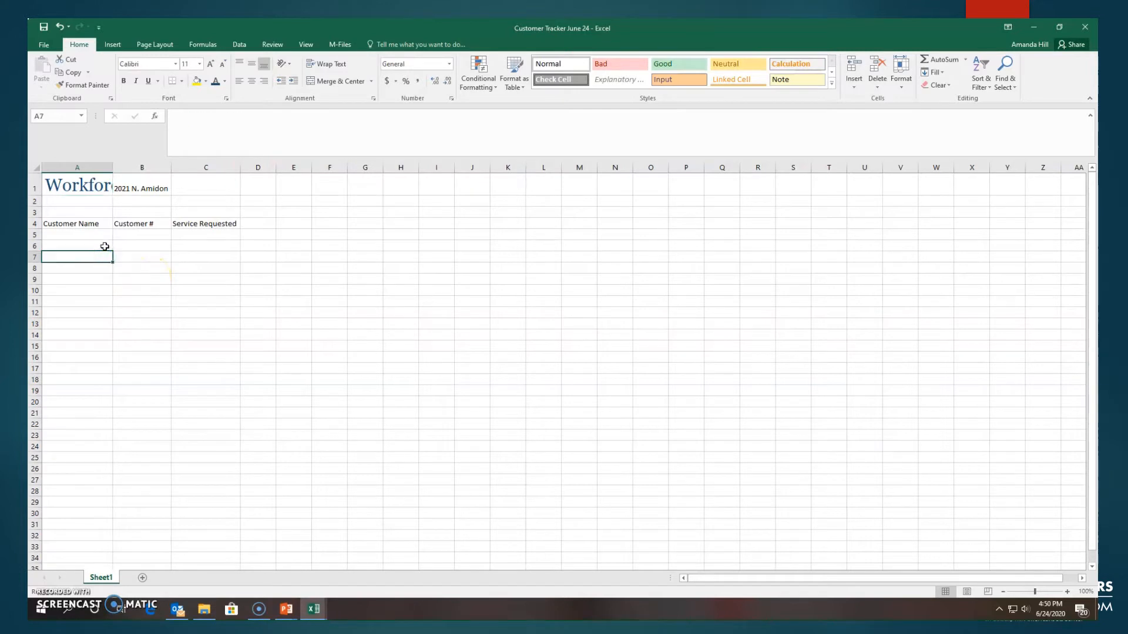
{"action": "double_click", "coordinate": [111, 169]}
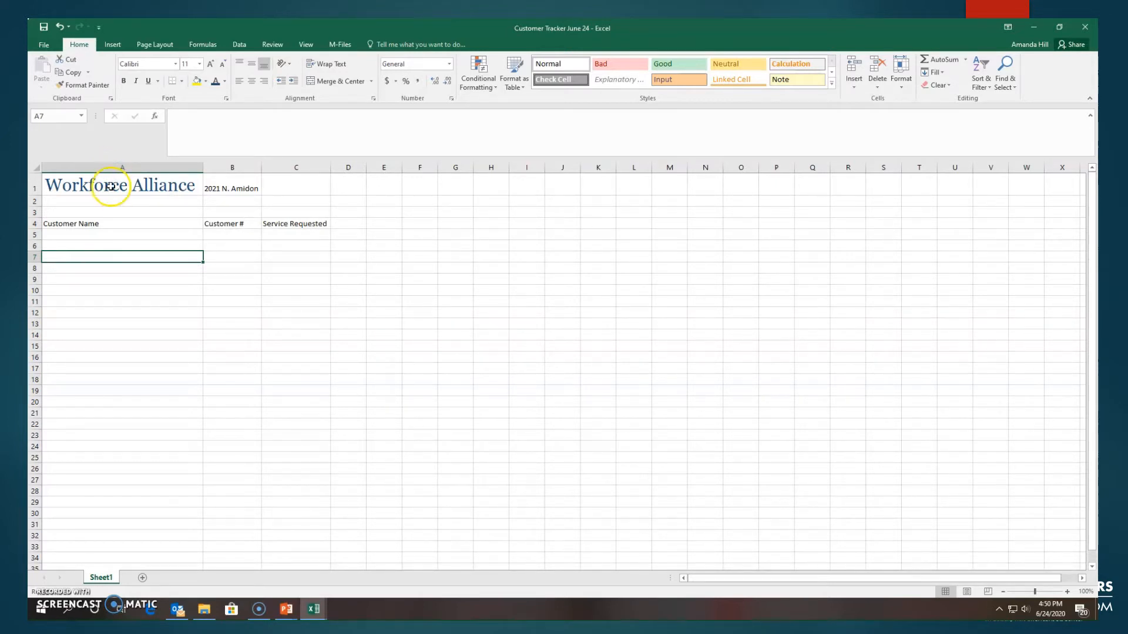
{"action": "left_click", "coordinate": [184, 184]}
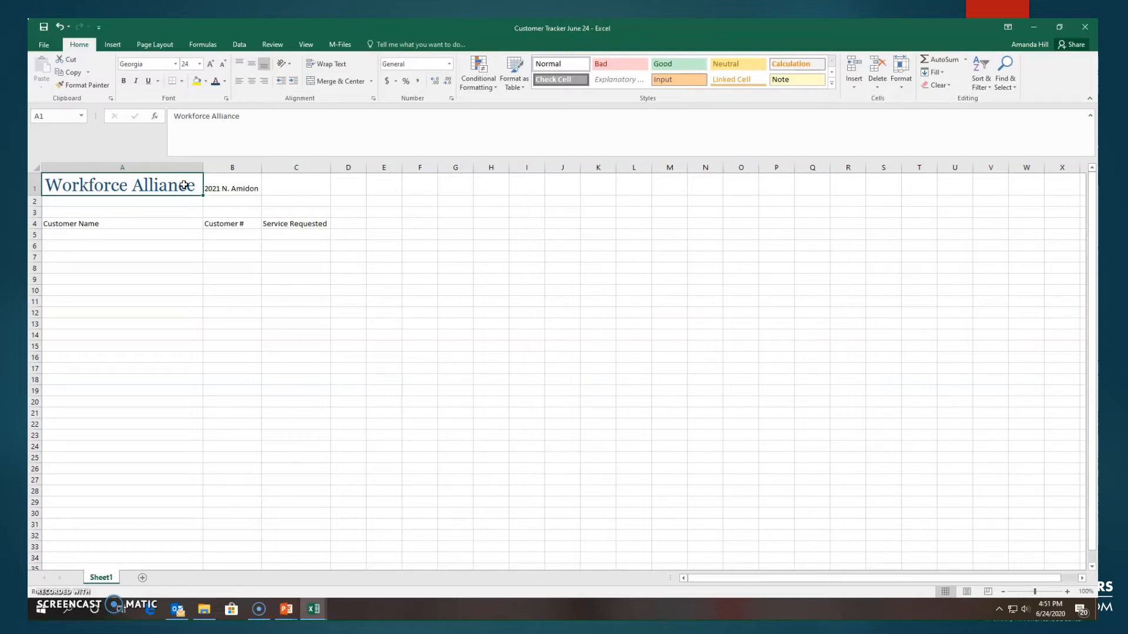
Step: Set the font of cells A1:C18 to Forte at size 26
{"action": "left_click", "coordinate": [105, 202]}
{"action": "left_click", "coordinate": [58, 185]}
{"action": "left_click_drag", "start_coordinate": [58, 185], "coordinate": [322, 377]}
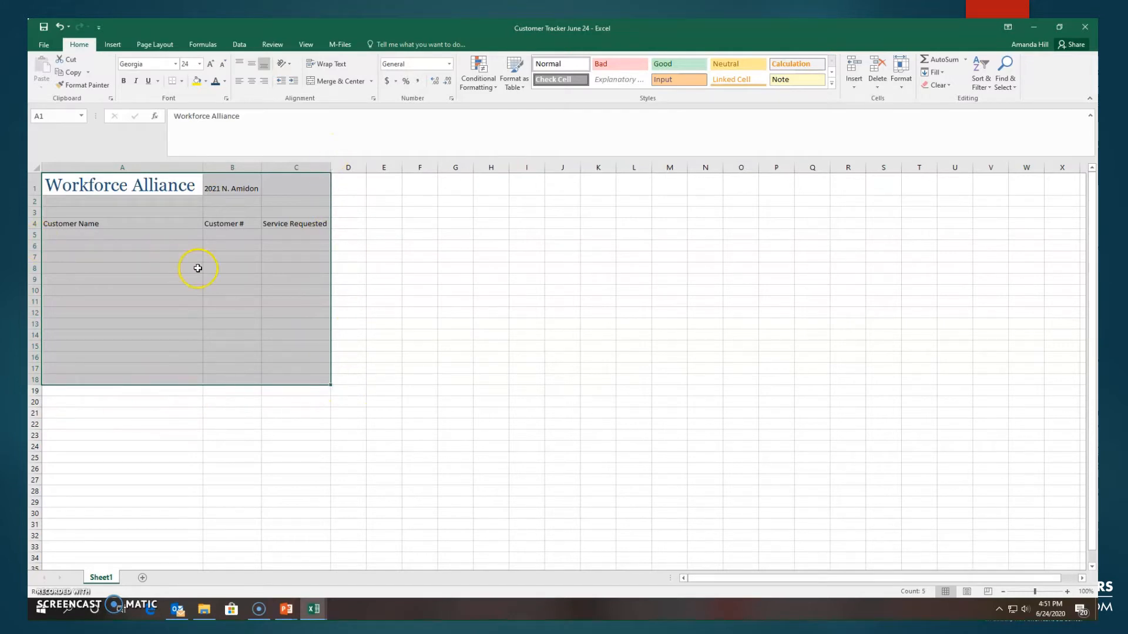
{"action": "left_click", "coordinate": [176, 63]}
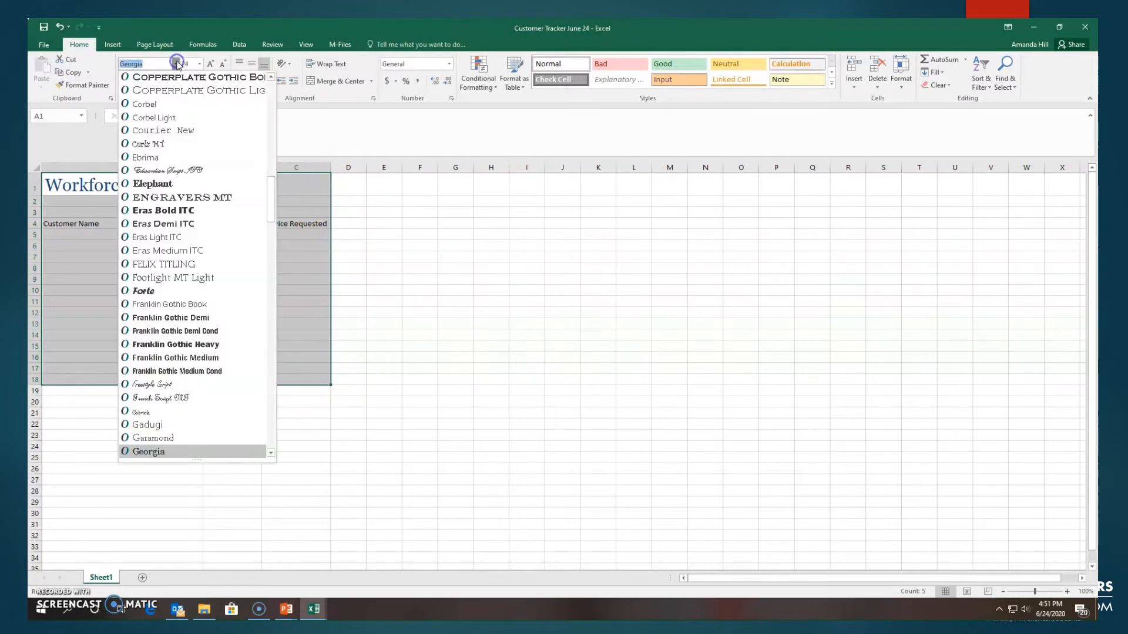
{"action": "left_click", "coordinate": [172, 292]}
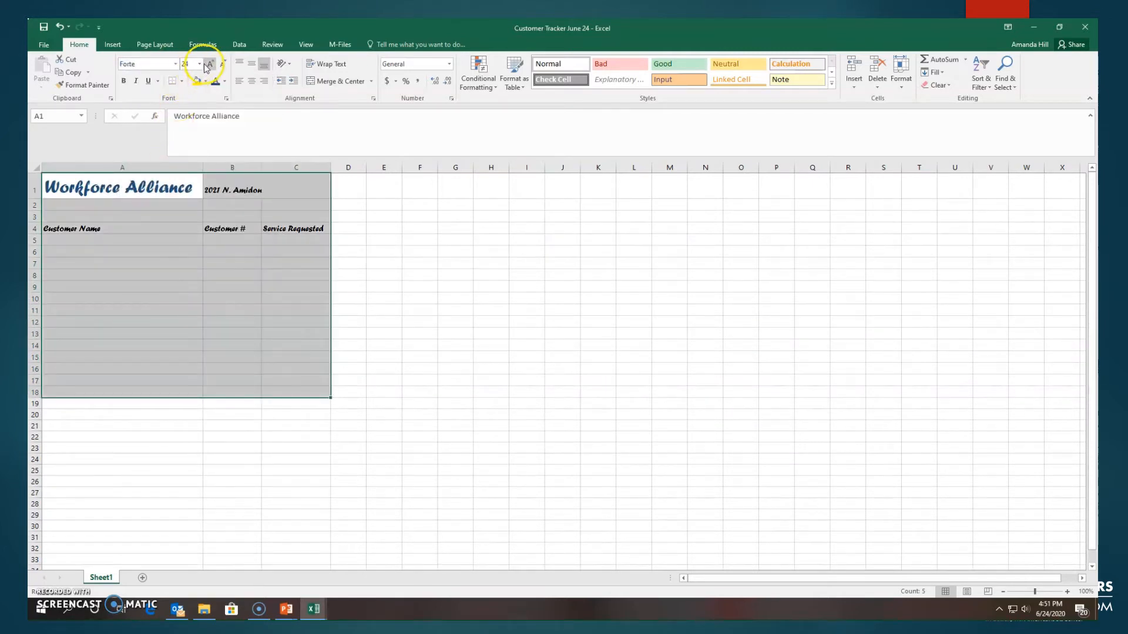
{"action": "left_click", "coordinate": [200, 64]}
{"action": "left_click", "coordinate": [185, 192]}
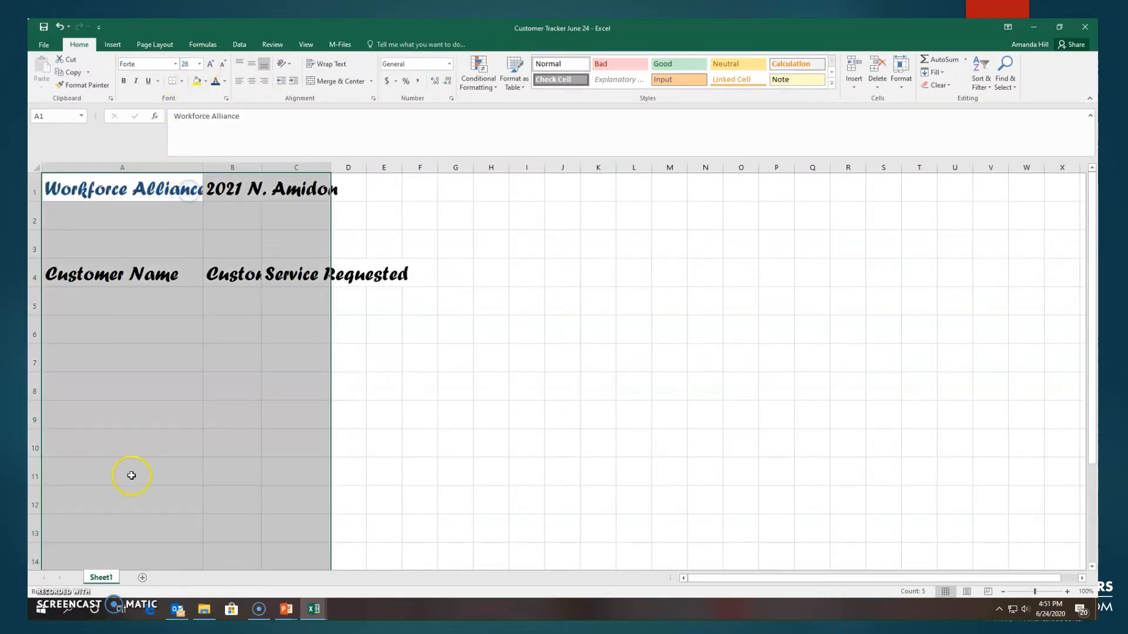
Step: Apply the Blue, Accent 1, Darker 50% font color to cells A1:C18
{"action": "left_click", "coordinate": [215, 81]}
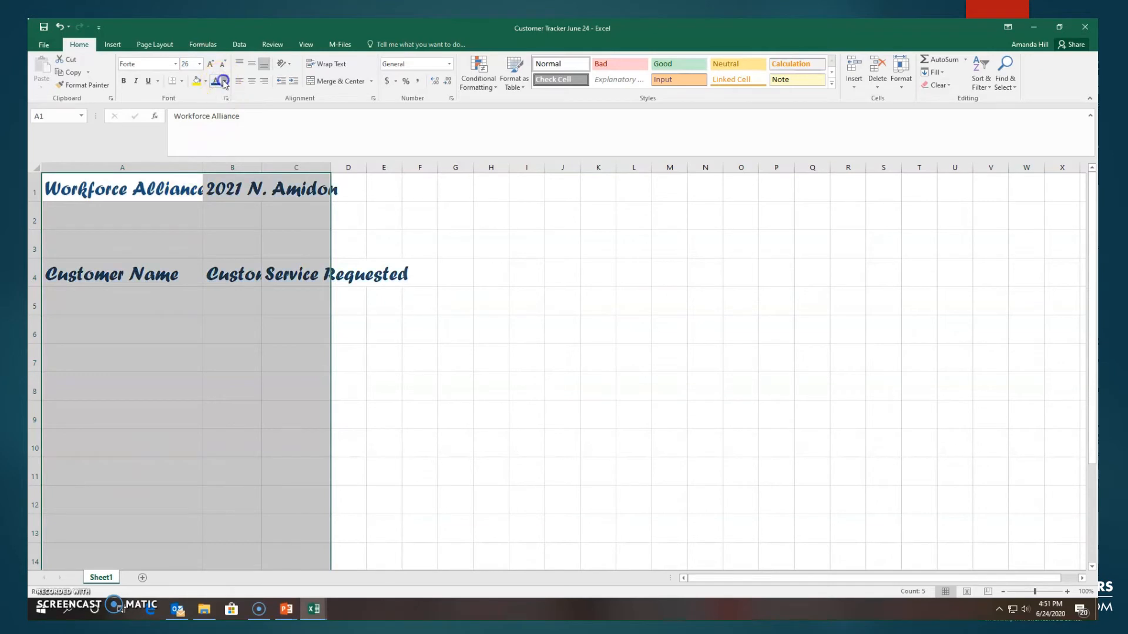
{"action": "left_click", "coordinate": [225, 81]}
{"action": "left_click", "coordinate": [257, 370]}
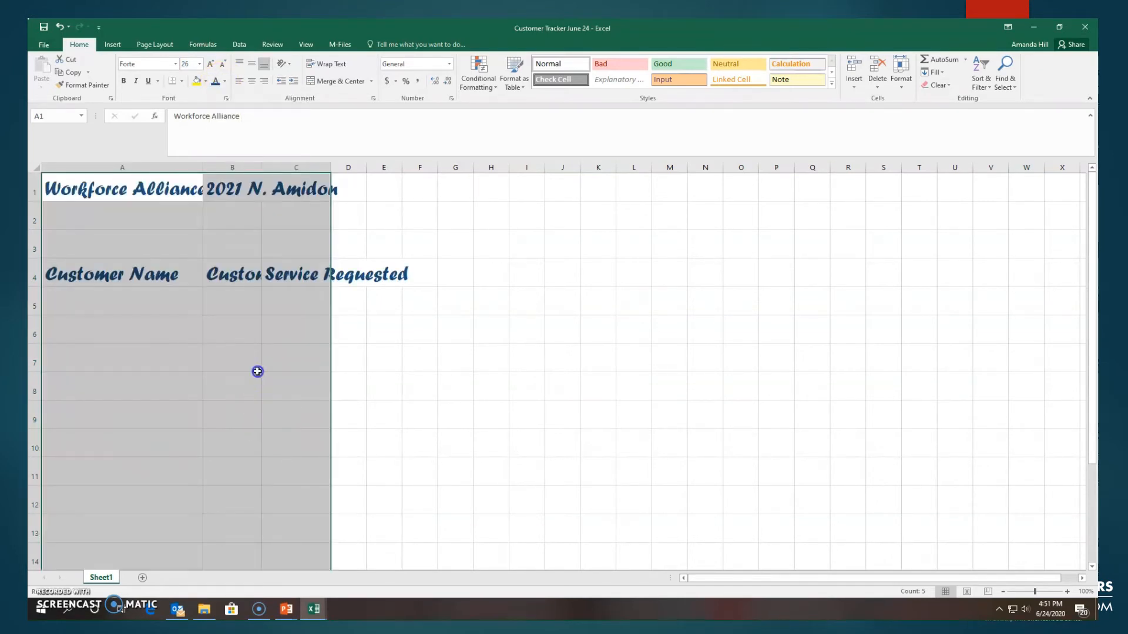
{"action": "left_click", "coordinate": [413, 341]}
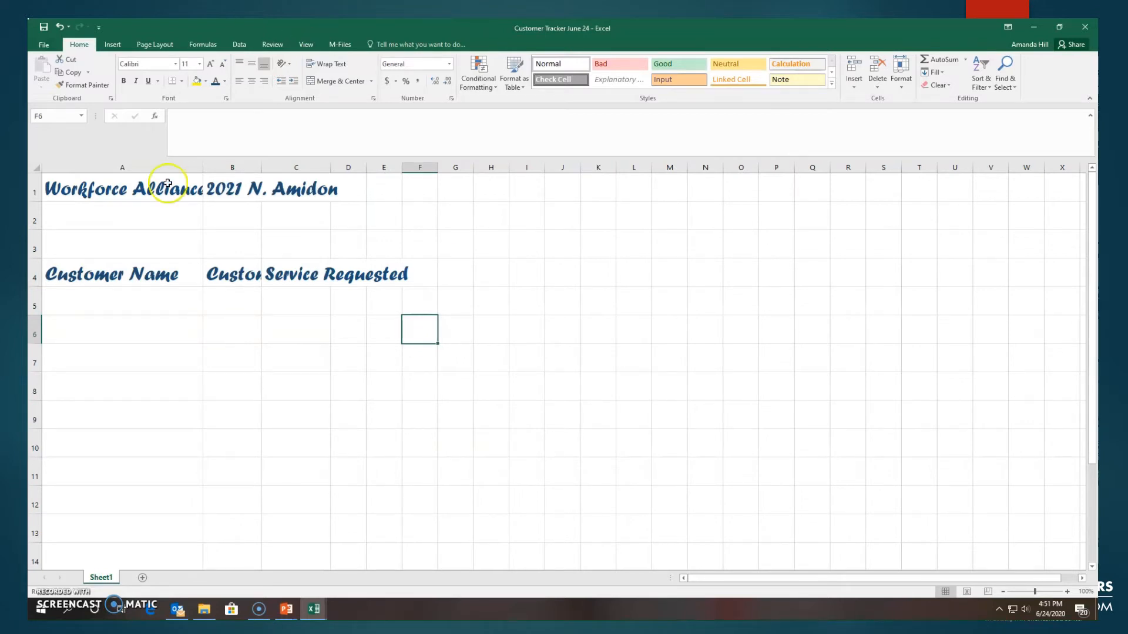
{"action": "left_click_drag", "start_coordinate": [60, 185], "coordinate": [410, 425]}
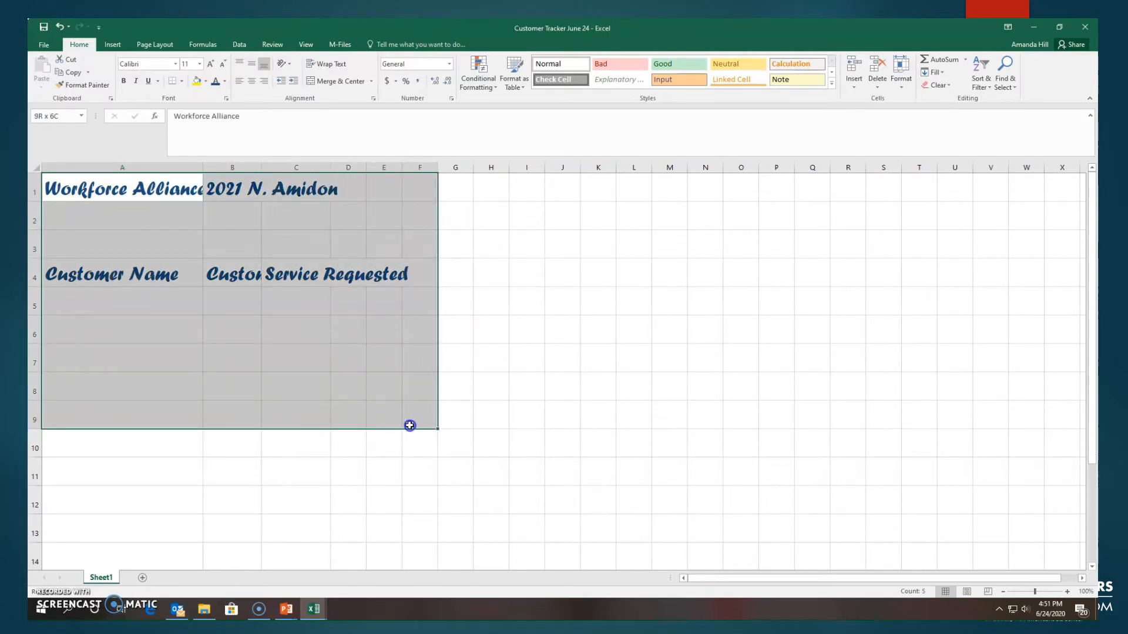
{"action": "left_click", "coordinate": [525, 359]}
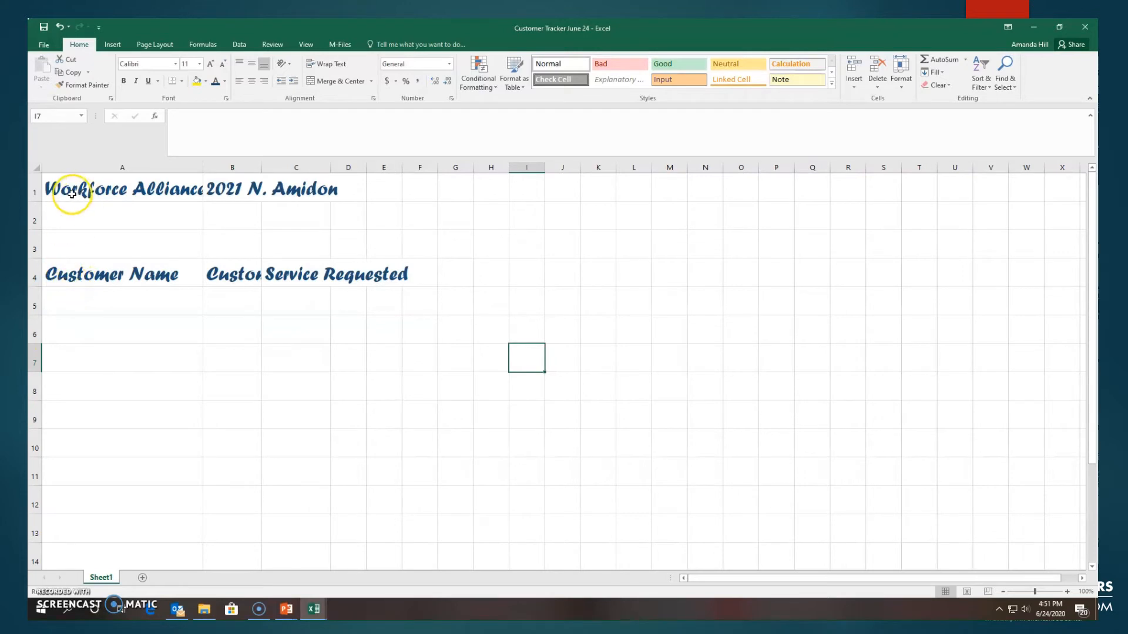
{"action": "left_click_drag", "start_coordinate": [72, 194], "coordinate": [331, 189]}
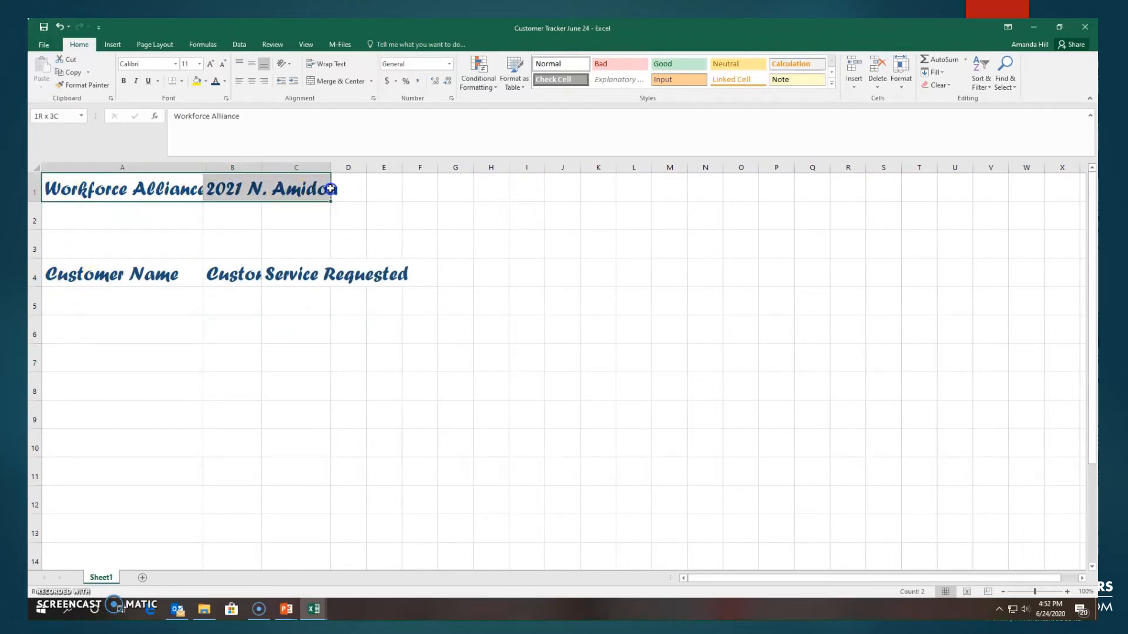
{"action": "left_click", "coordinate": [74, 284]}
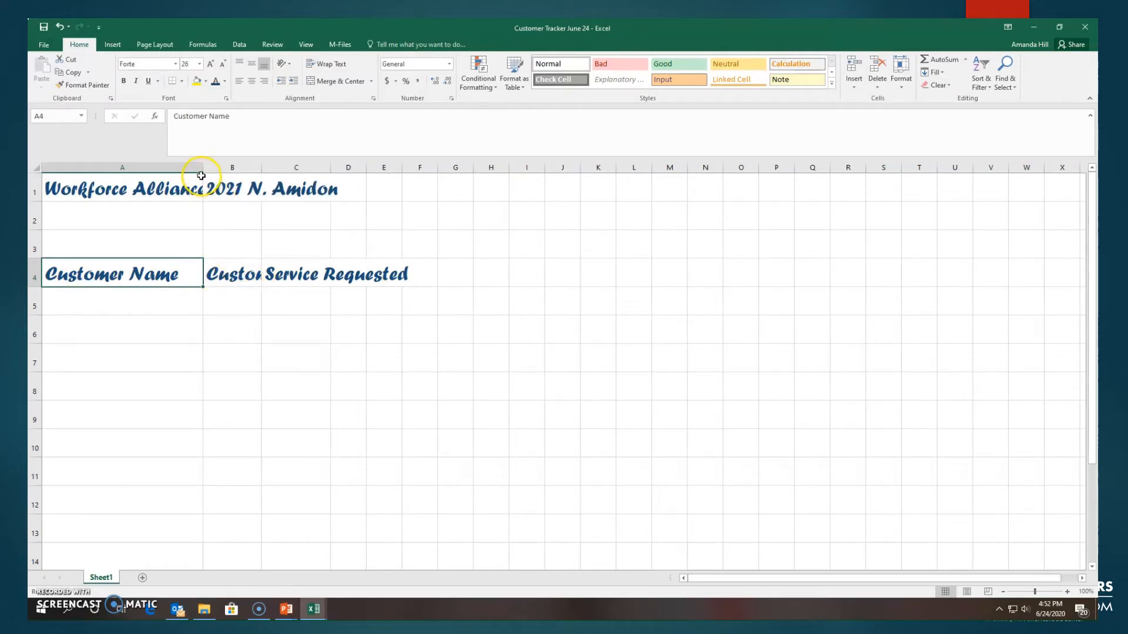
Step: Auto-fit the widths of columns A, B and C to their contents
{"action": "left_click", "coordinate": [198, 238]}
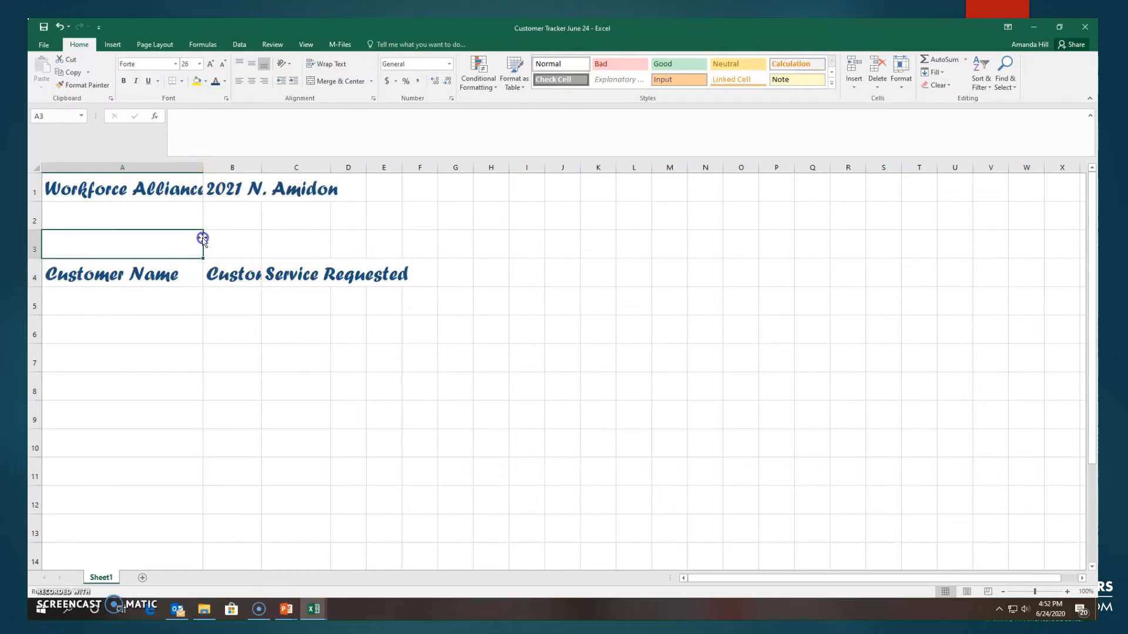
{"action": "double_click", "coordinate": [204, 166]}
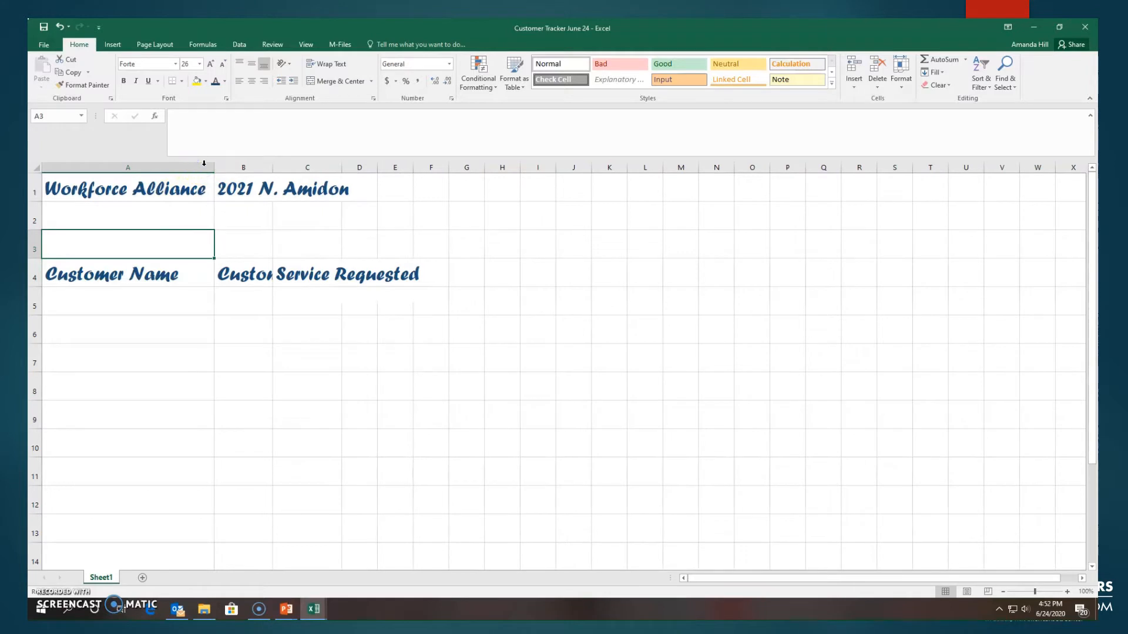
{"action": "double_click", "coordinate": [271, 166]}
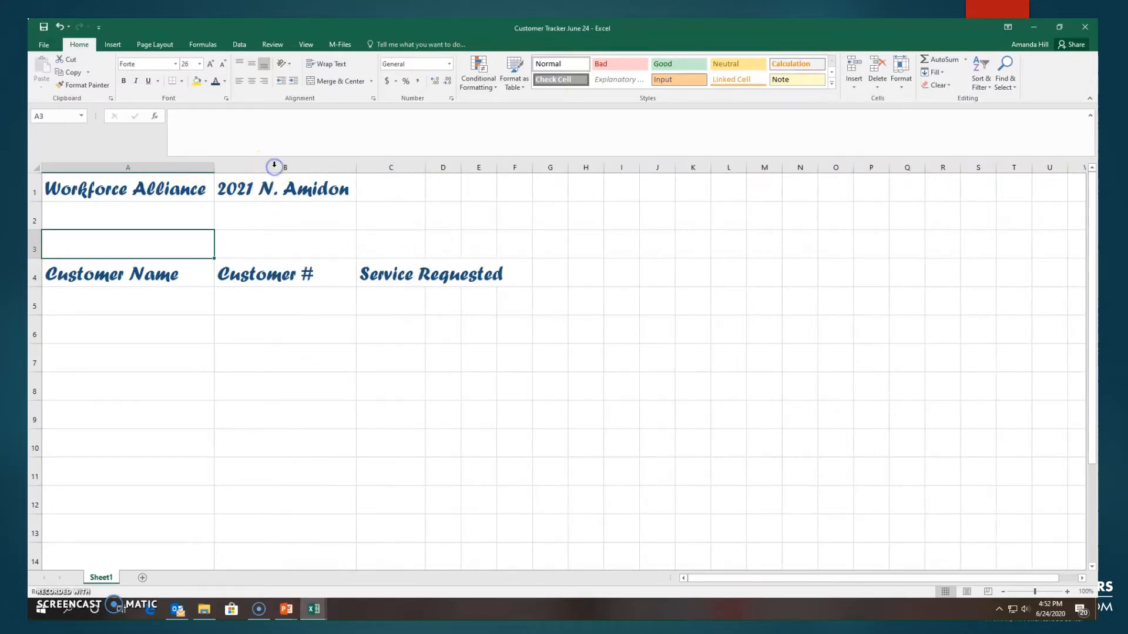
{"action": "double_click", "coordinate": [425, 168]}
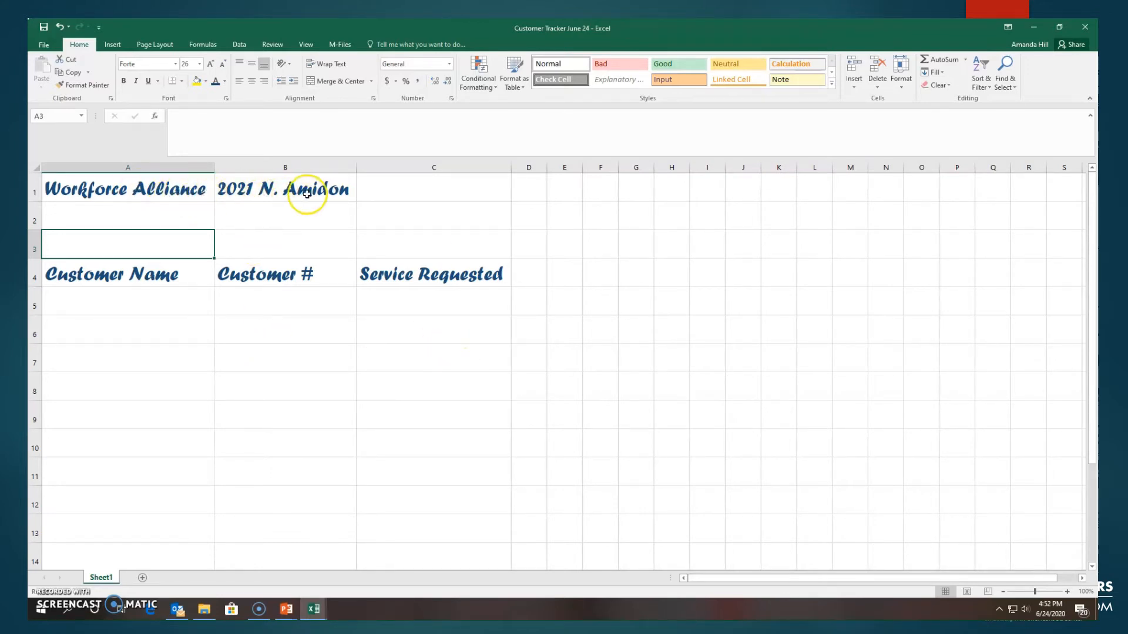
Step: Set the Customer Name header in A4 to the Georgia font at size 16
{"action": "left_click", "coordinate": [122, 275]}
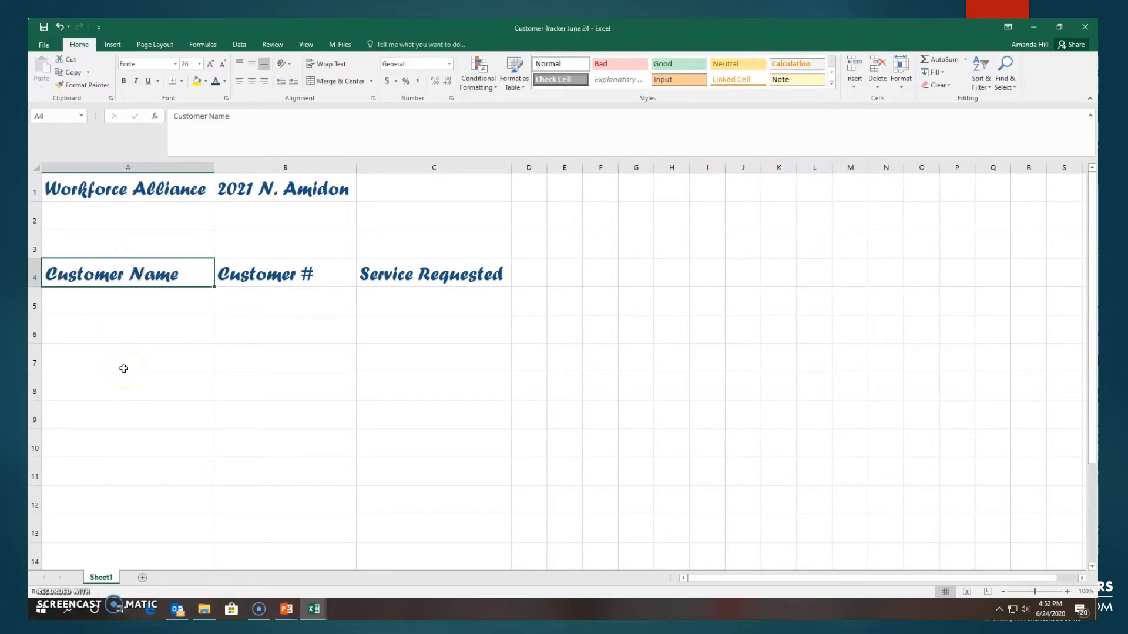
{"action": "left_click", "coordinate": [124, 326]}
{"action": "left_click", "coordinate": [113, 271]}
{"action": "left_click", "coordinate": [176, 63]}
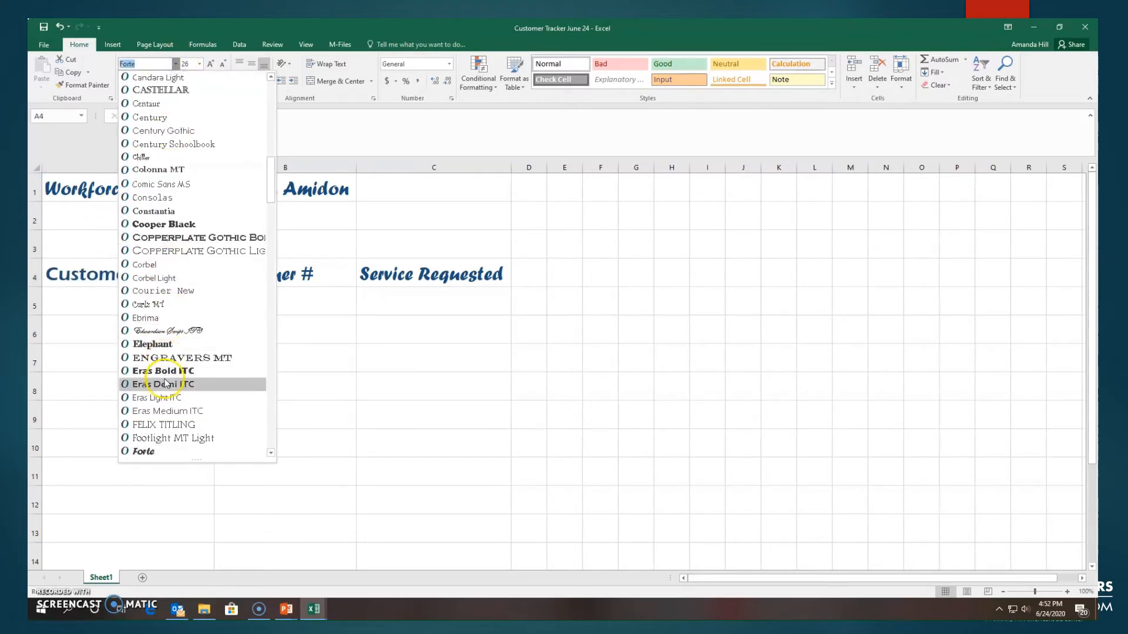
{"action": "scroll", "coordinate": [182, 334], "scroll_direction": "down", "scroll_amount": 5}
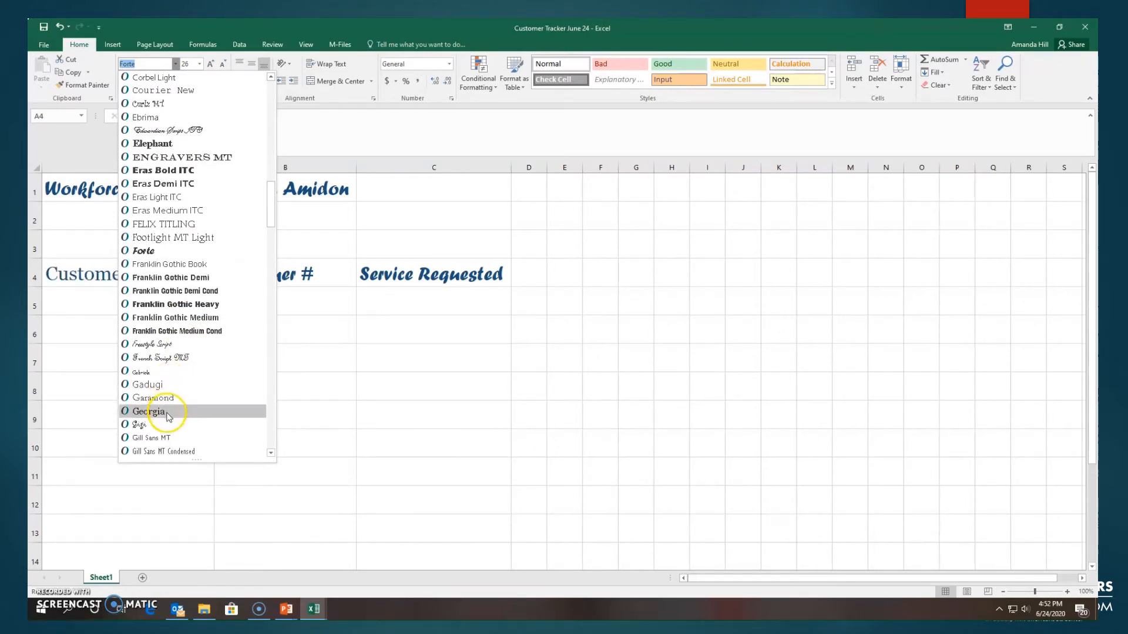
{"action": "left_click", "coordinate": [173, 411]}
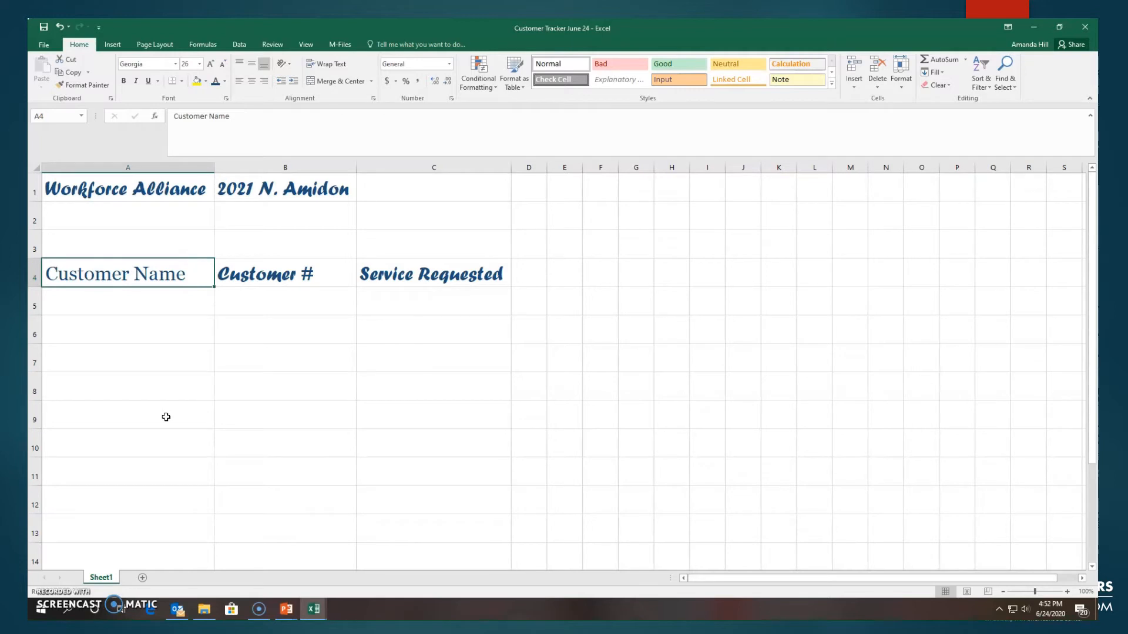
{"action": "left_click", "coordinate": [200, 63]}
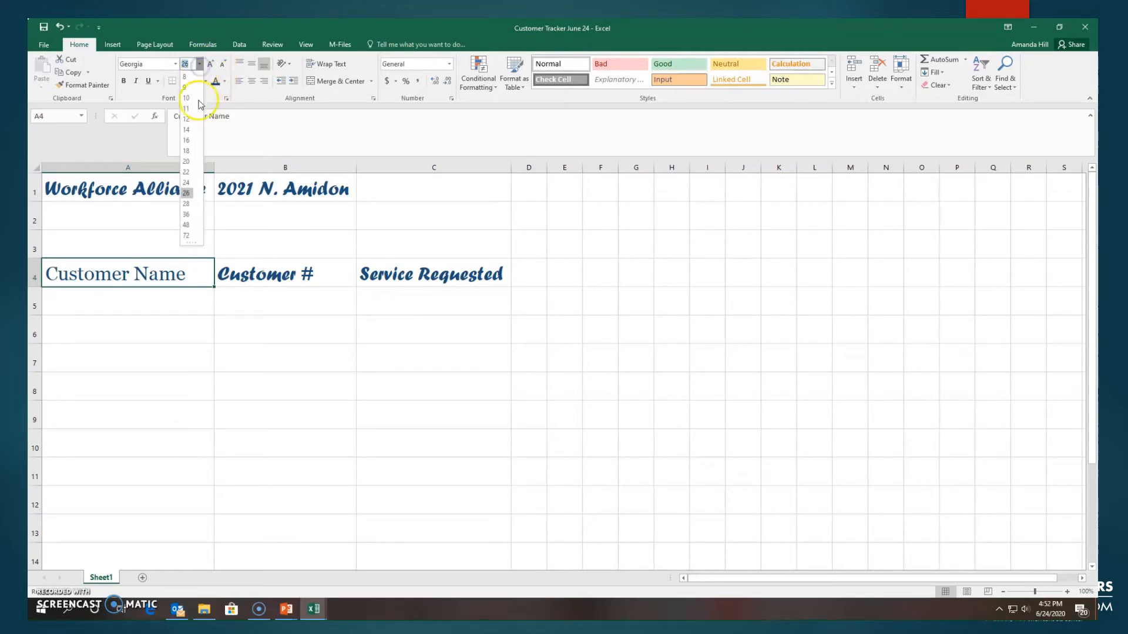
{"action": "left_click", "coordinate": [186, 141]}
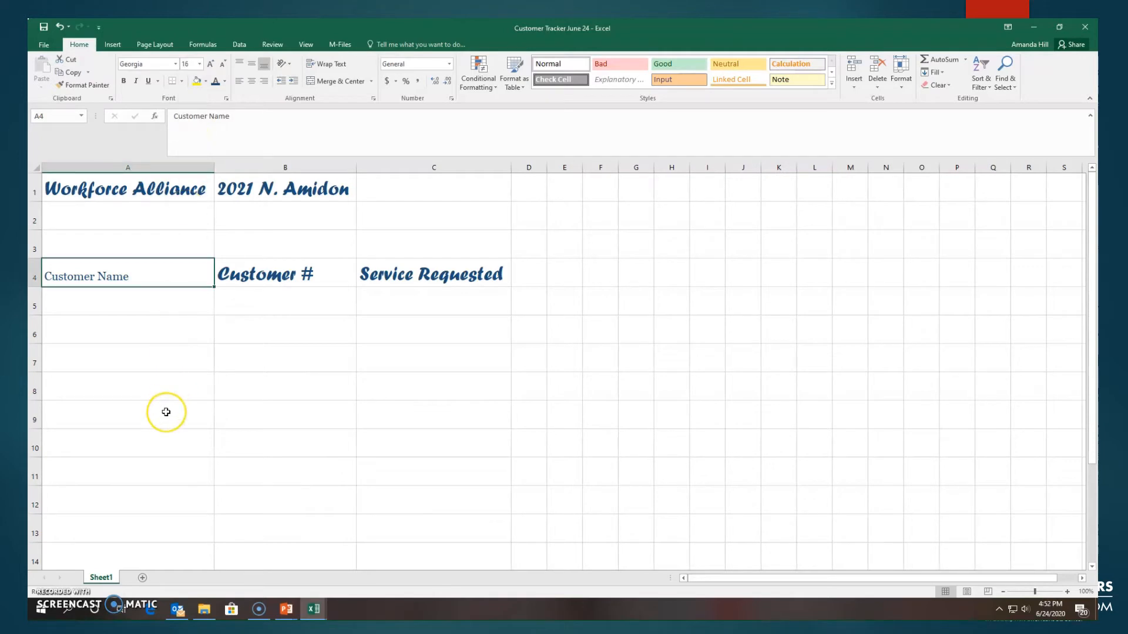
{"action": "left_click", "coordinate": [141, 299]}
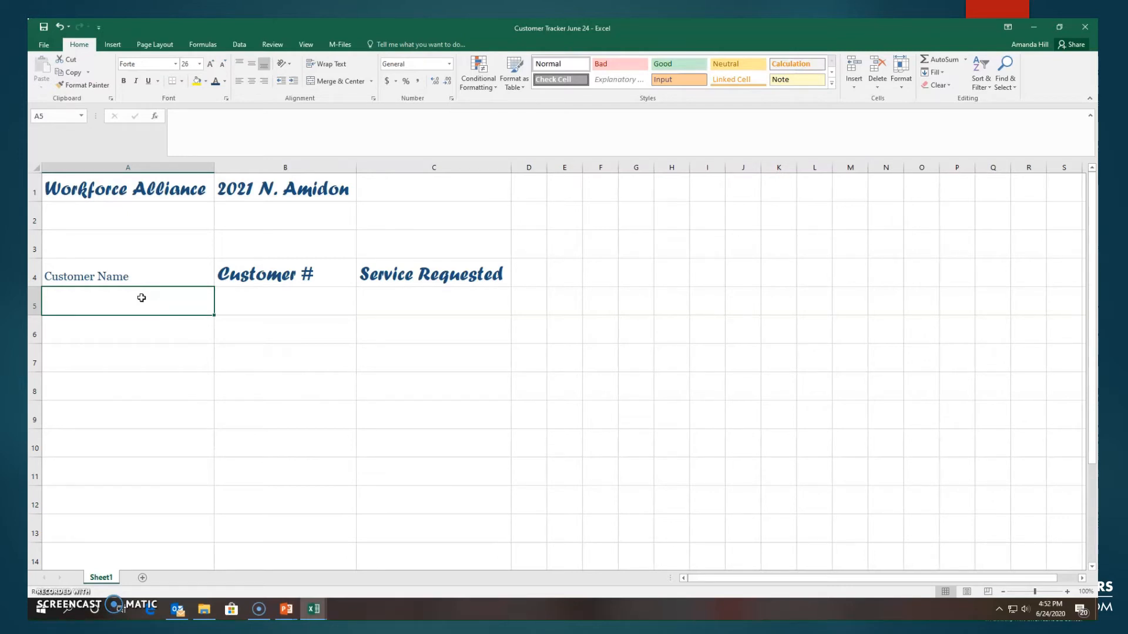
Step: Copy the formatting of the Customer Name header in A4 onto the Customer # header in B4 with Format Painter
{"action": "left_click", "coordinate": [122, 275]}
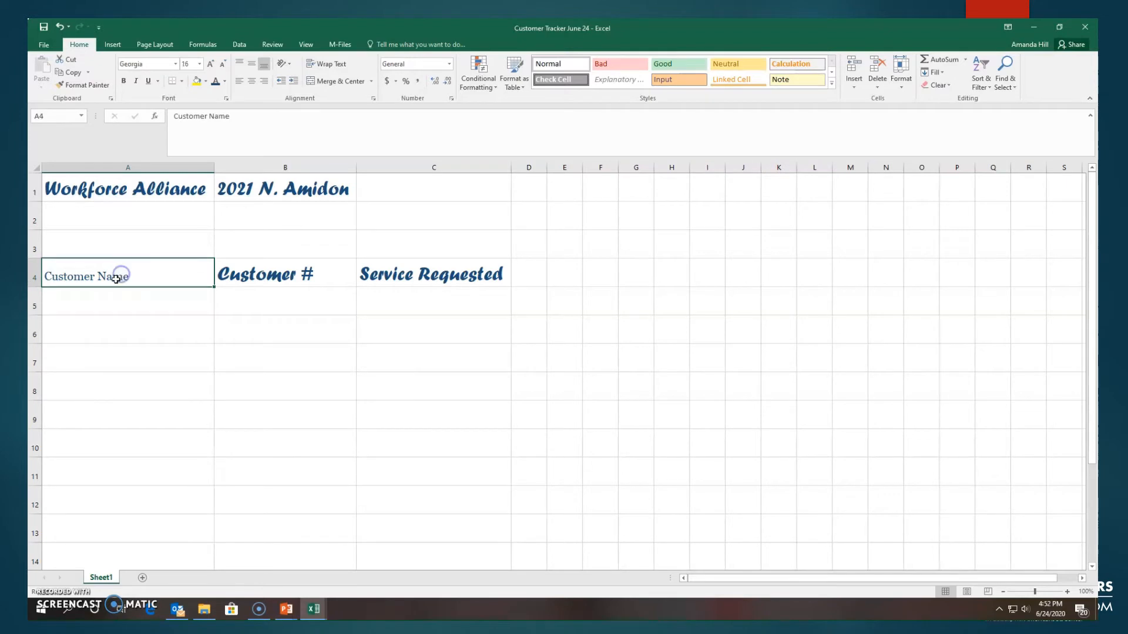
{"action": "left_click", "coordinate": [104, 275]}
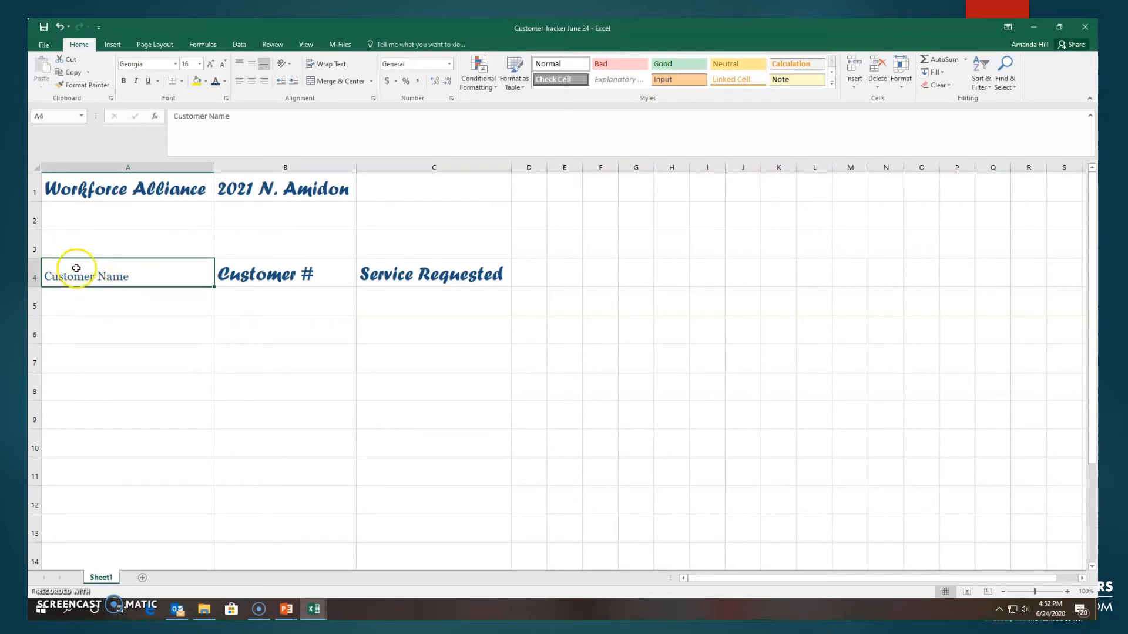
{"action": "left_click", "coordinate": [108, 308]}
{"action": "left_click", "coordinate": [107, 282]}
{"action": "left_click", "coordinate": [85, 86]}
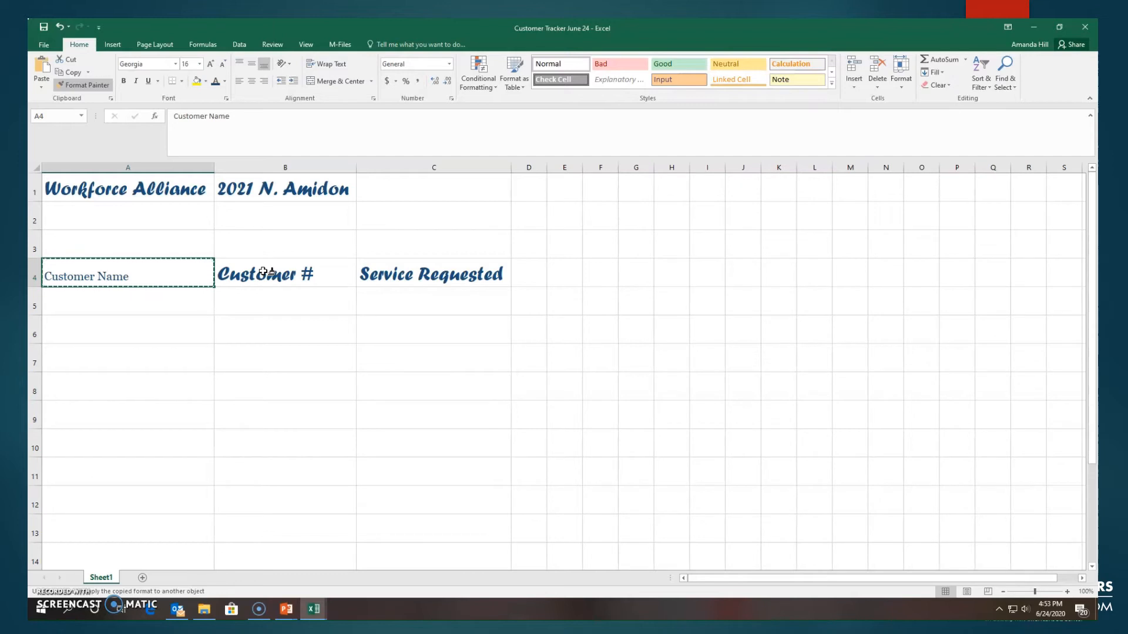
{"action": "left_click", "coordinate": [264, 272]}
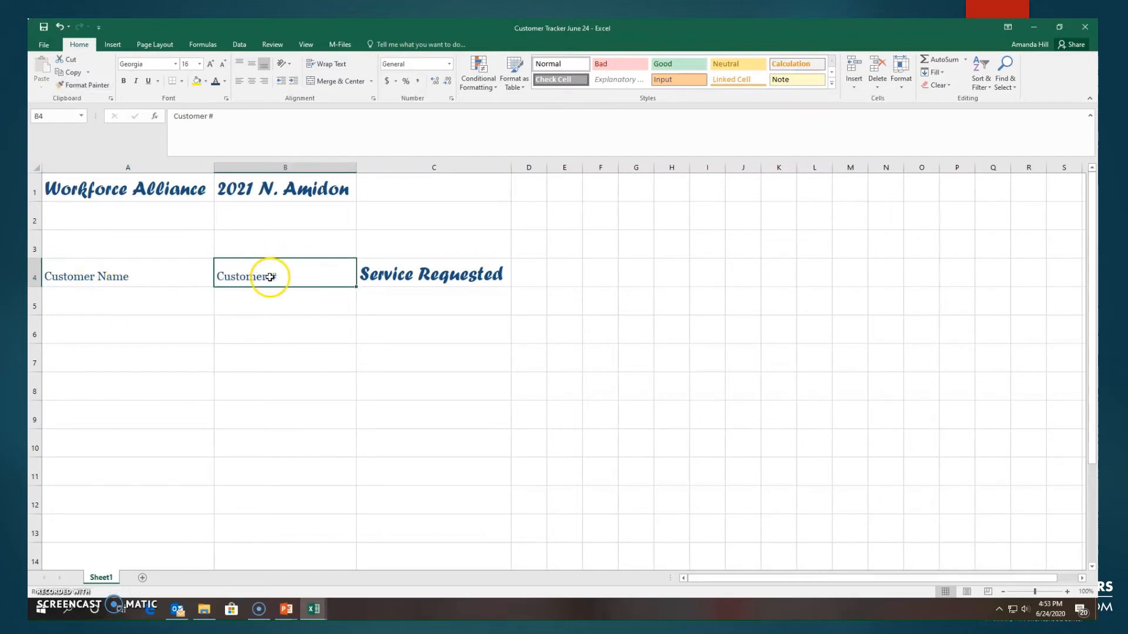
Step: Copy the formatting of the Customer # header in B4 onto the Service Requested header in C4 with Format Painter
{"action": "left_click", "coordinate": [399, 274]}
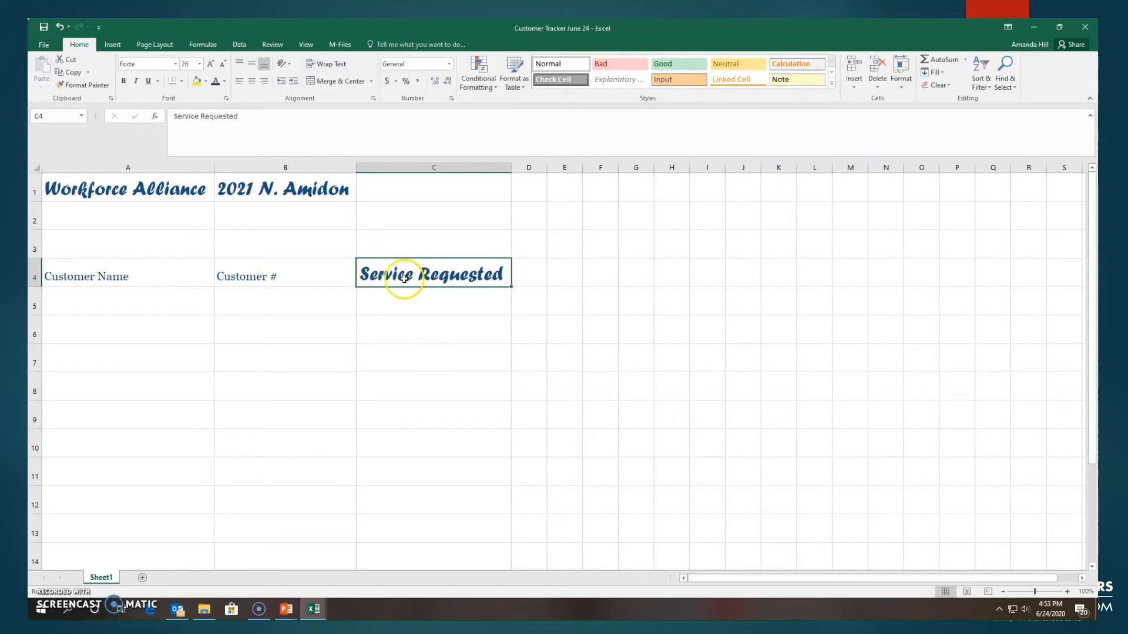
{"action": "left_click", "coordinate": [296, 274]}
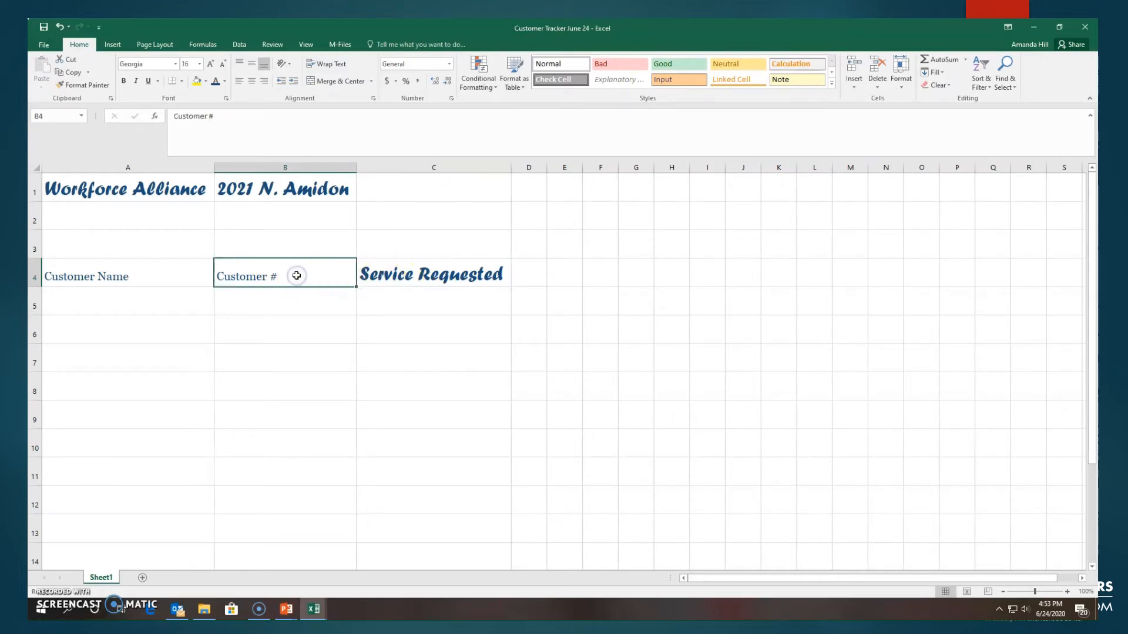
{"action": "left_click", "coordinate": [82, 85]}
{"action": "left_click", "coordinate": [382, 274]}
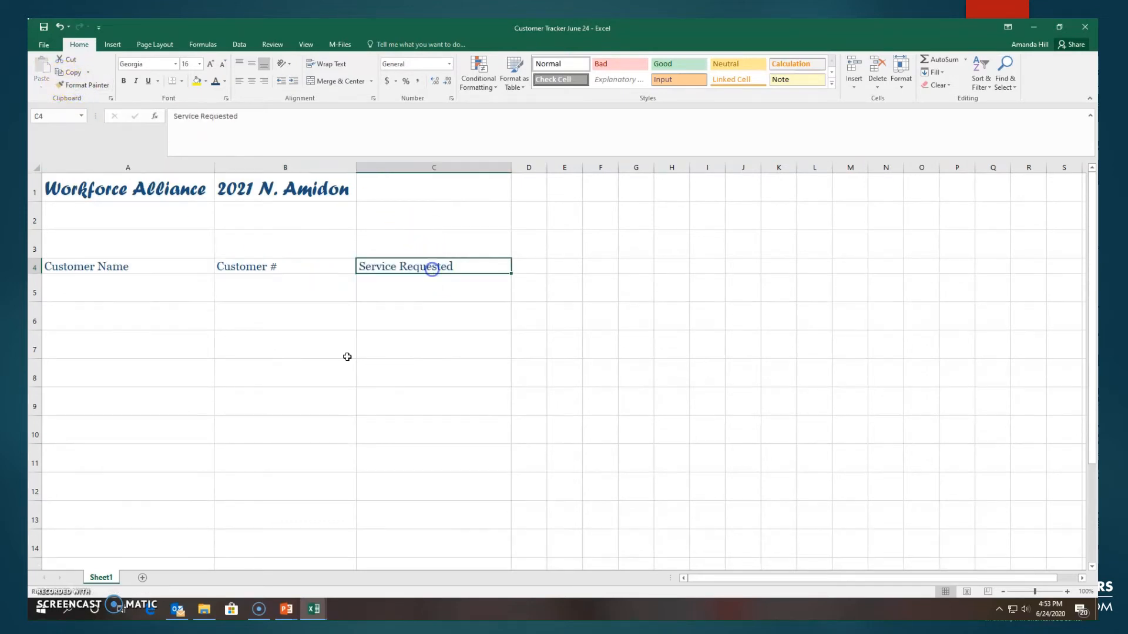
{"action": "left_click", "coordinate": [269, 312]}
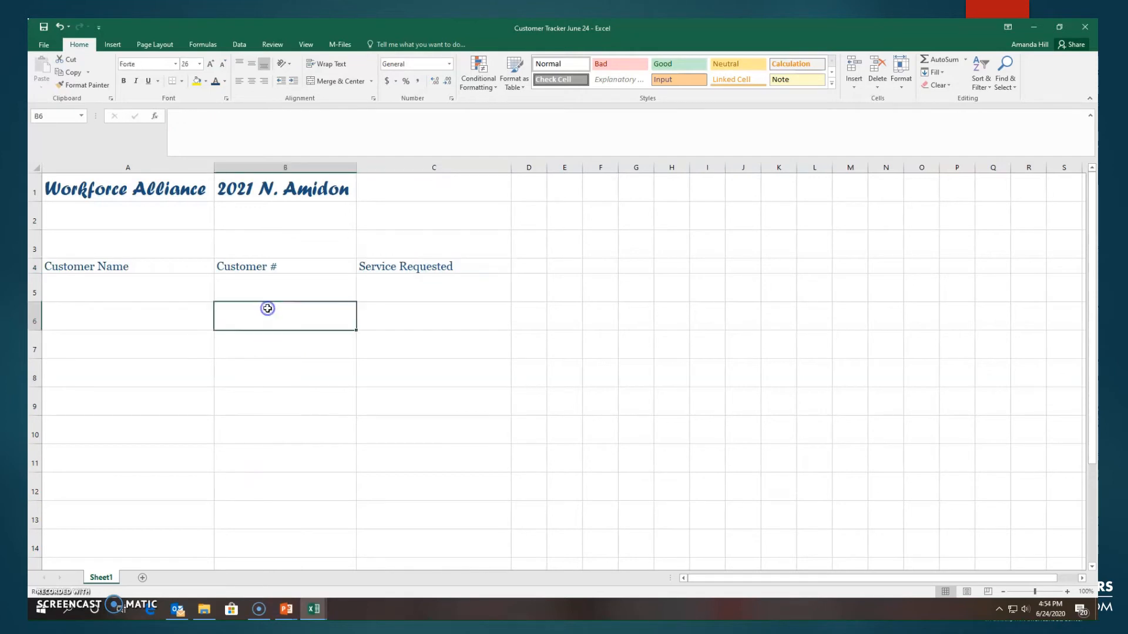
Step: Set the Customer Name header in A4 to the Ebrima font at size 36
{"action": "left_click", "coordinate": [170, 268]}
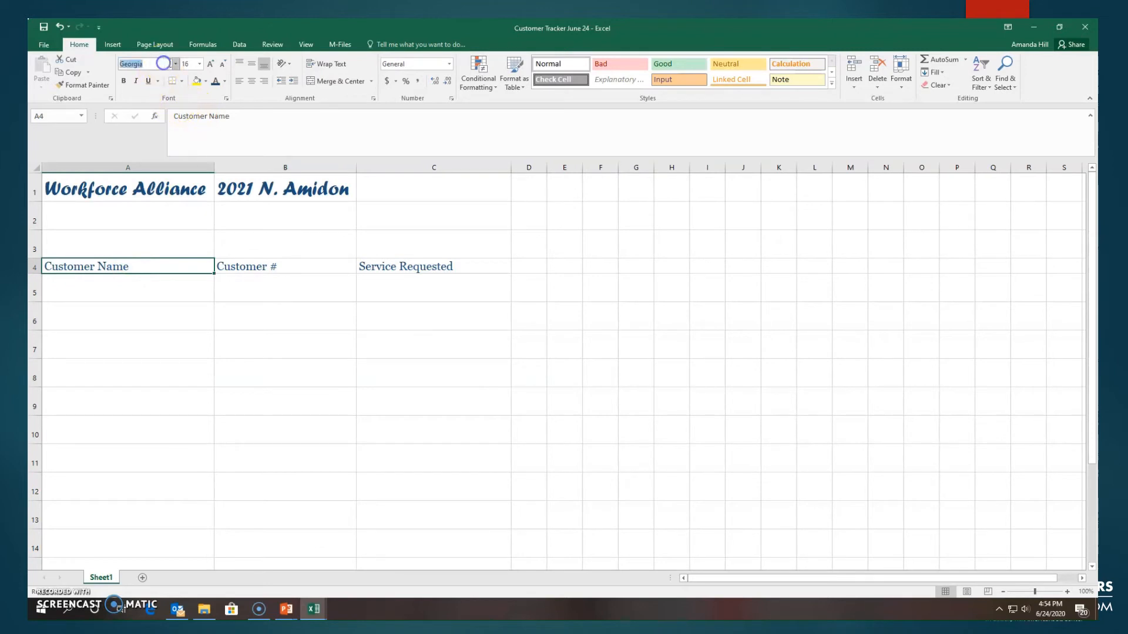
{"action": "left_click", "coordinate": [175, 63]}
{"action": "left_click", "coordinate": [164, 158]}
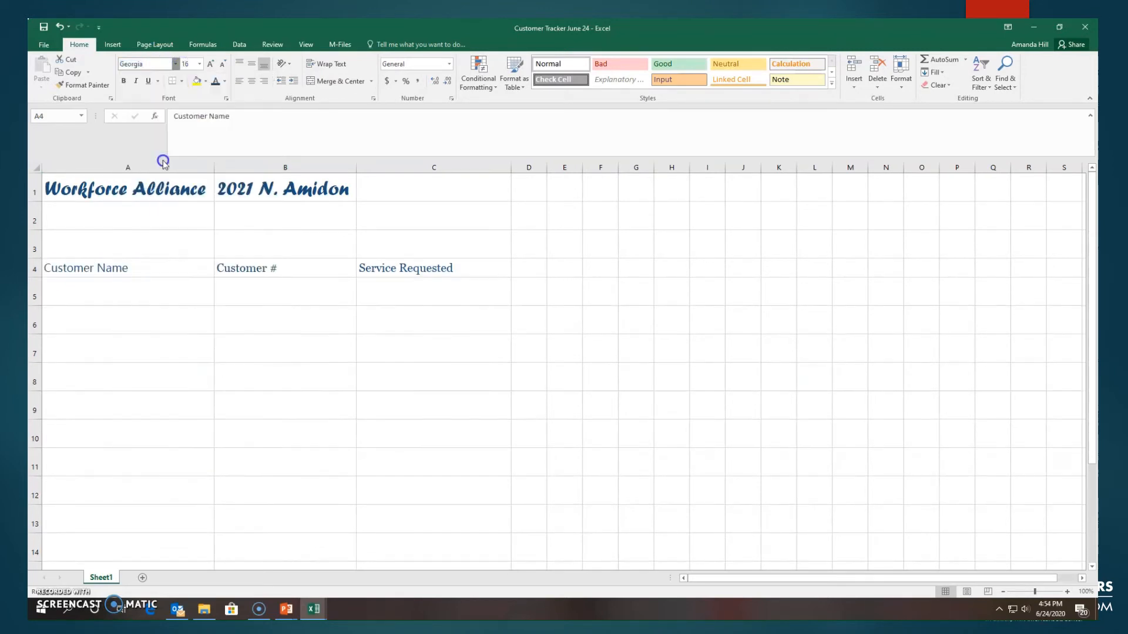
{"action": "left_click", "coordinate": [200, 63]}
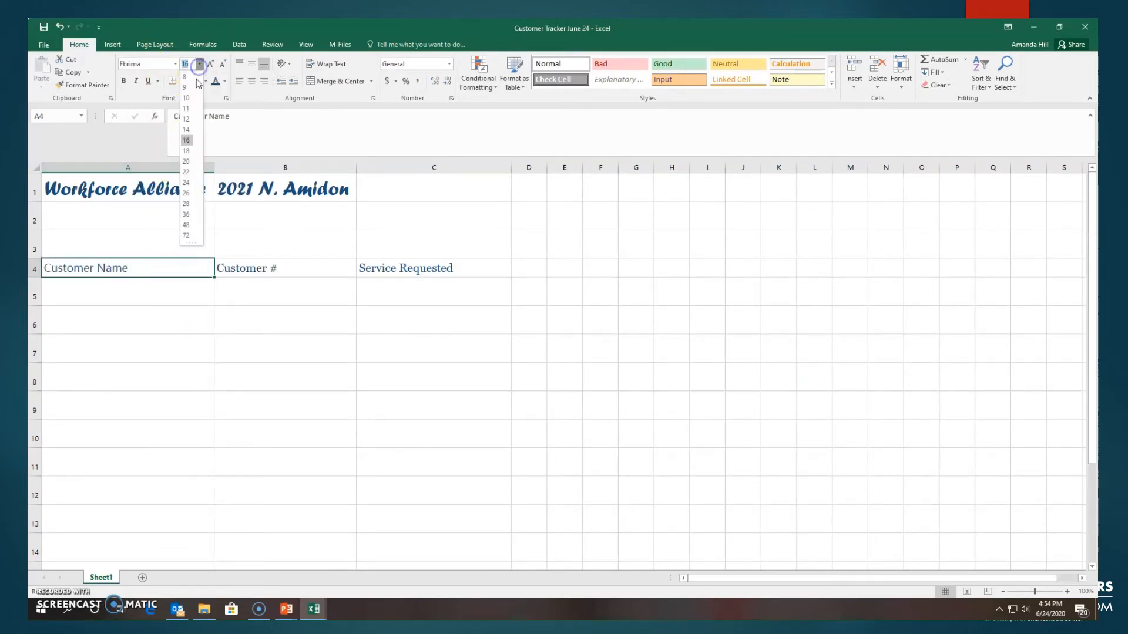
{"action": "left_click", "coordinate": [191, 215]}
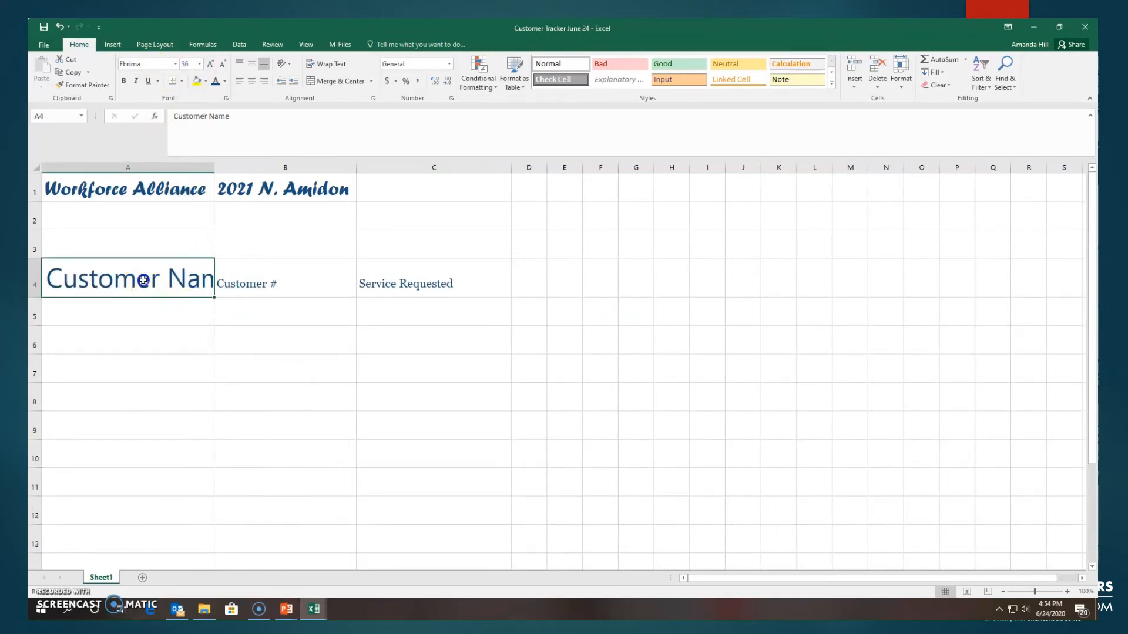
Step: Apply the Ebrima size 36 formatting of A4 to the headers in B4:C4 with Format Painter
{"action": "left_click", "coordinate": [88, 85]}
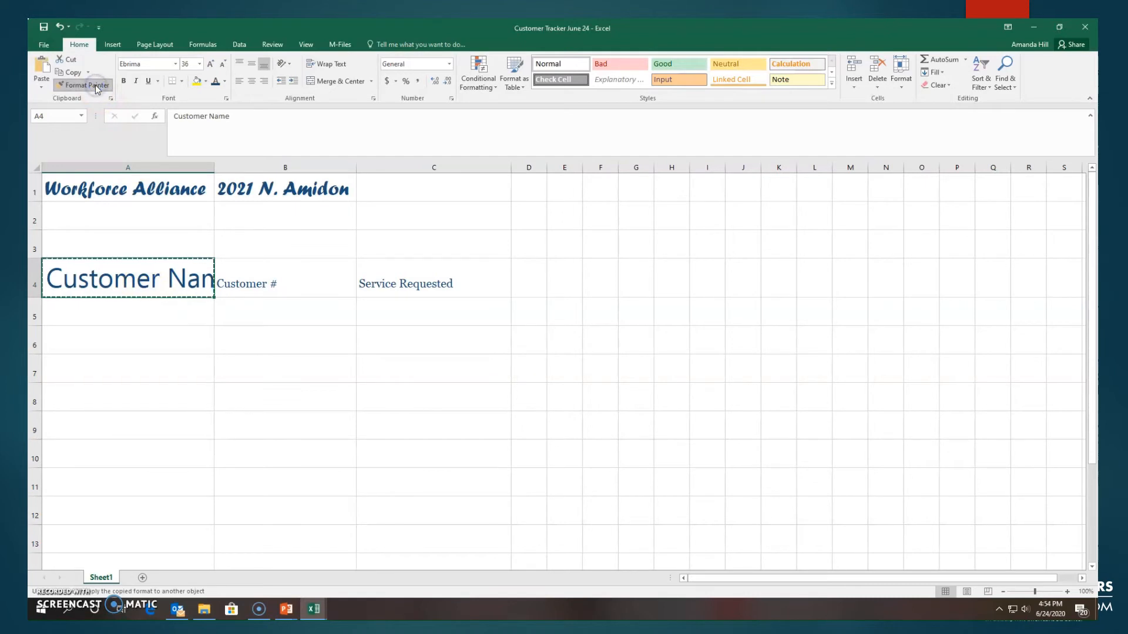
{"action": "left_click_drag", "start_coordinate": [235, 283], "coordinate": [459, 286]}
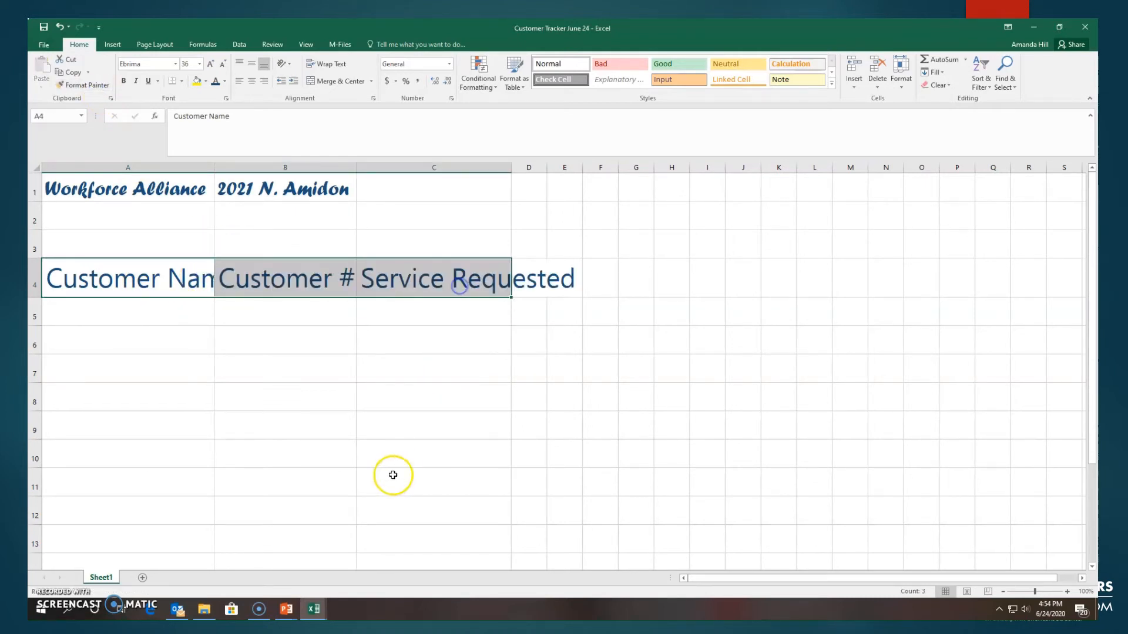
{"action": "left_click", "coordinate": [310, 365]}
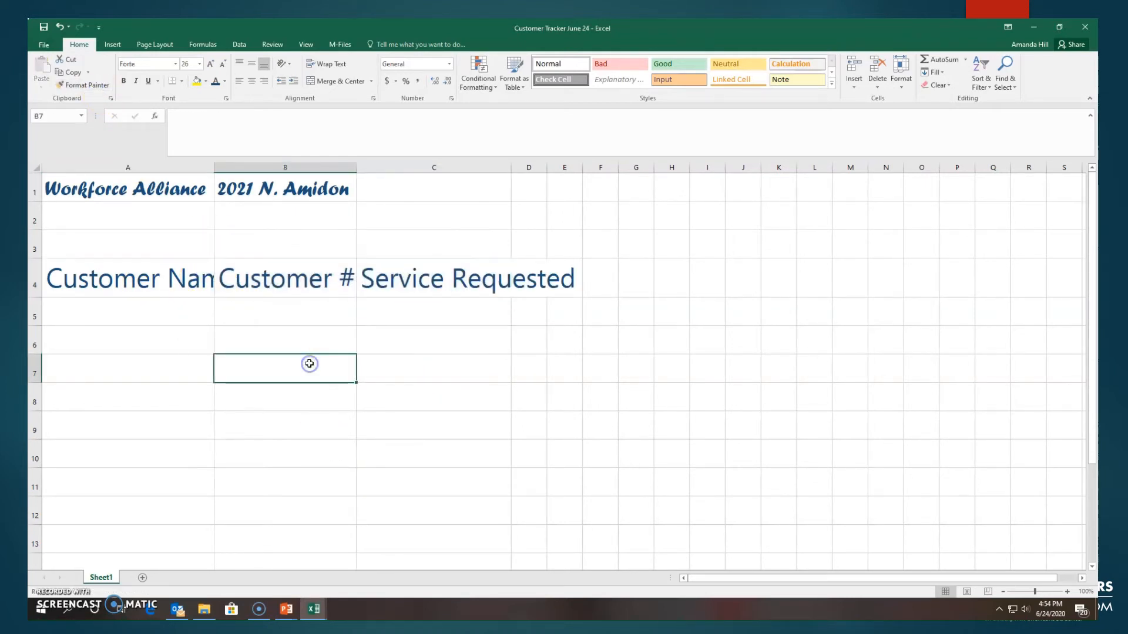
Step: Auto-fit columns A, B and C to the enlarged header text
{"action": "double_click", "coordinate": [214, 168]}
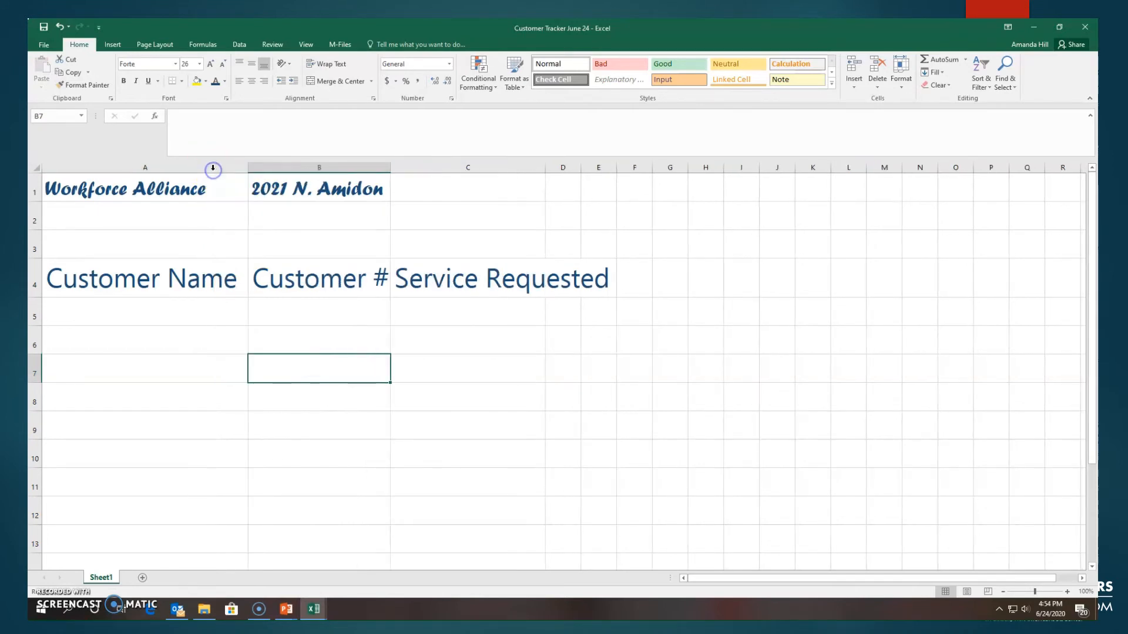
{"action": "double_click", "coordinate": [390, 167]}
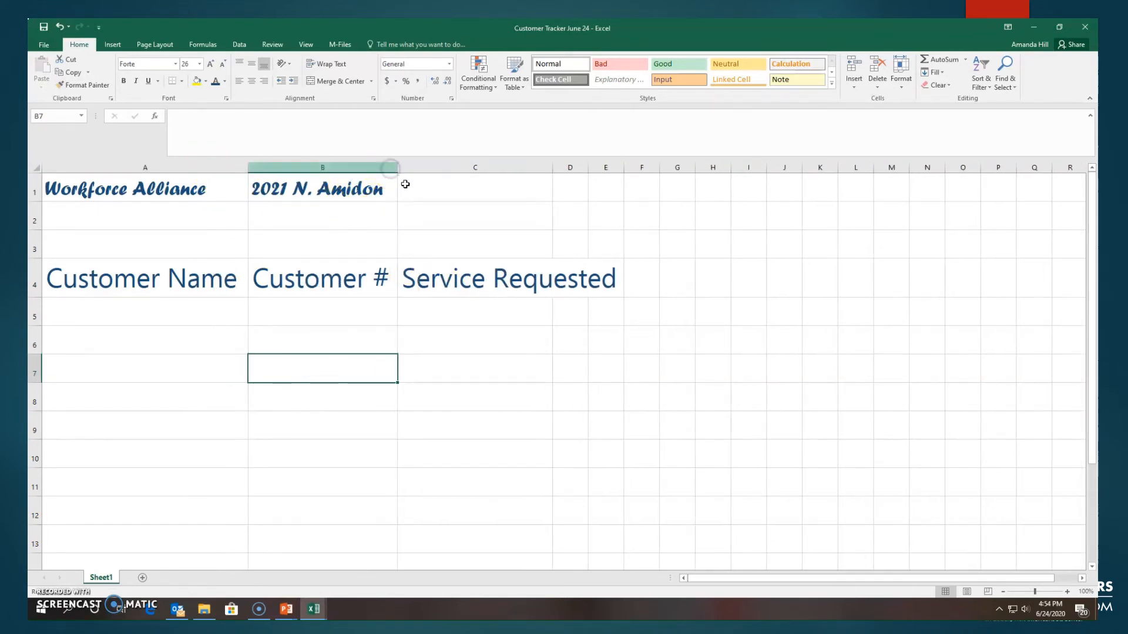
{"action": "double_click", "coordinate": [552, 168]}
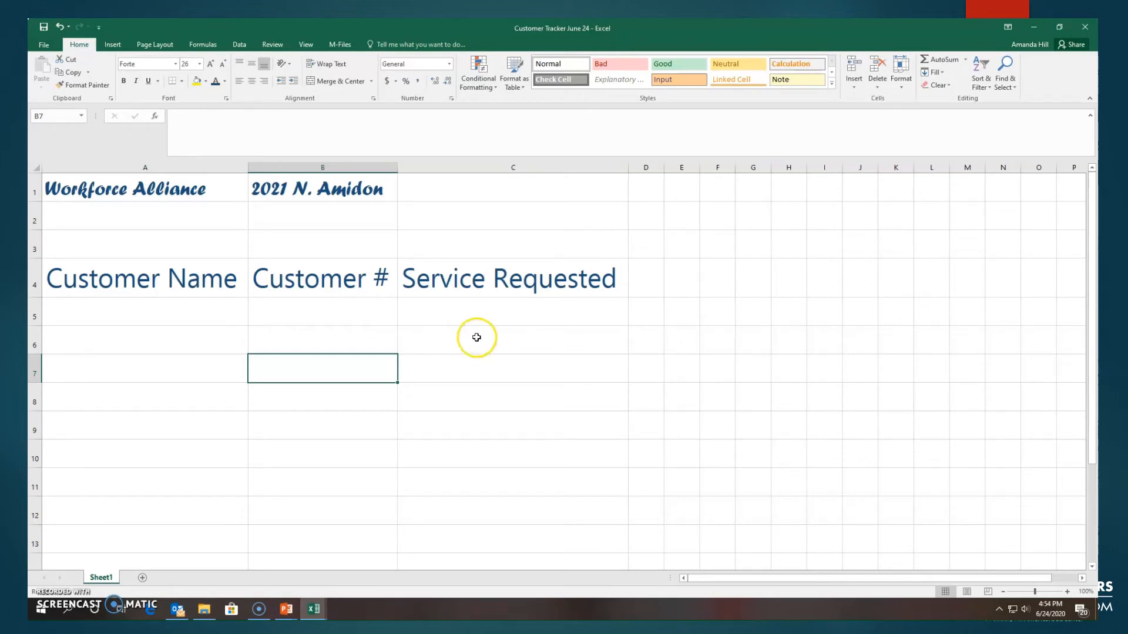
Step: Change the font color of the Customer Name header in A4 to green
{"action": "left_click", "coordinate": [147, 284]}
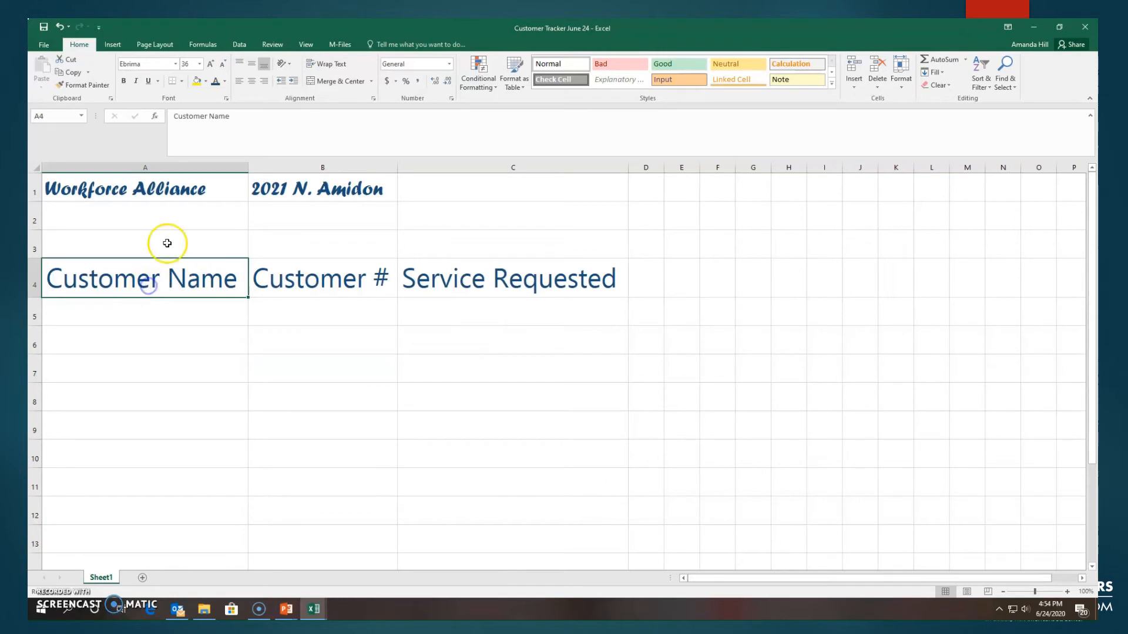
{"action": "left_click", "coordinate": [227, 84]}
{"action": "left_click", "coordinate": [299, 118]}
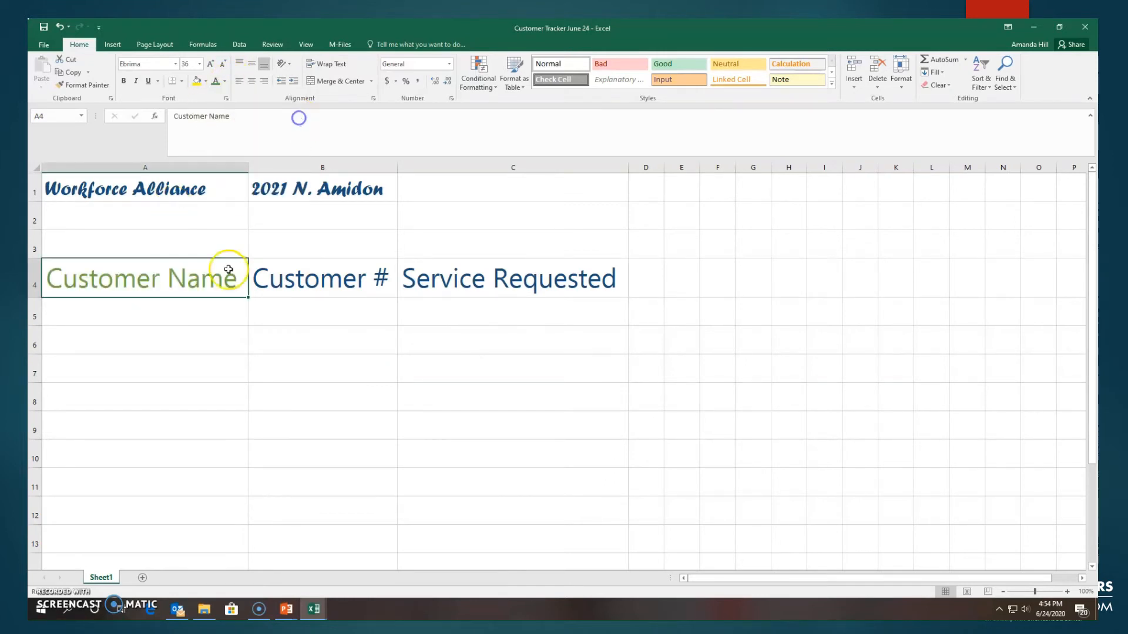
{"action": "left_click", "coordinate": [216, 331]}
Step: Copy the green formatting of A4 onto the Customer # and Service Requested headers with Format Painter
{"action": "left_click", "coordinate": [174, 275]}
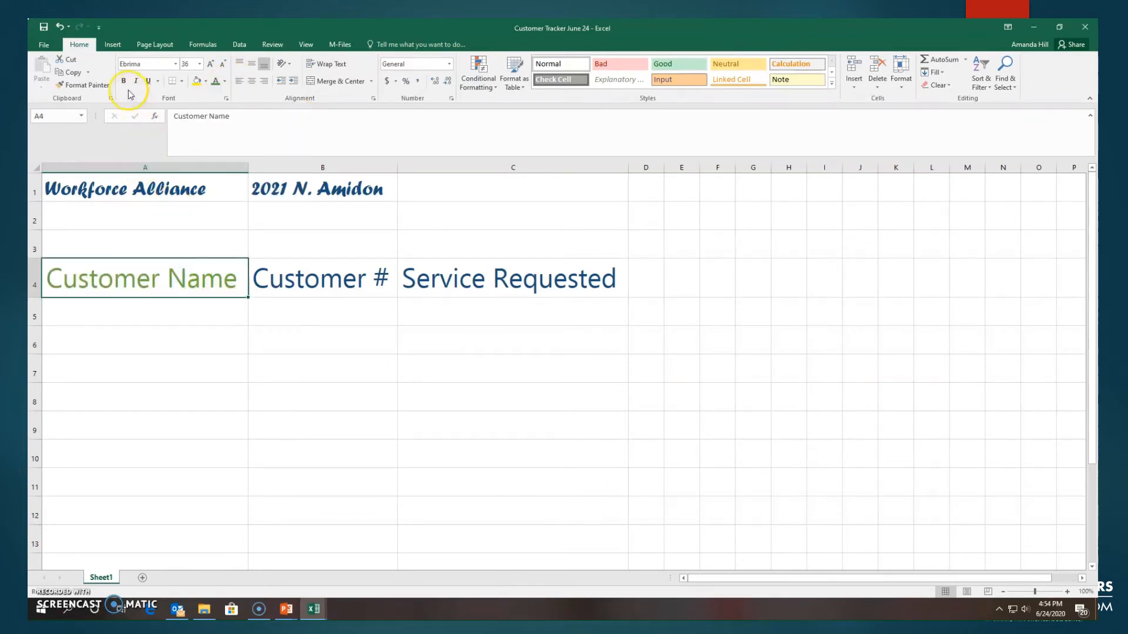
{"action": "left_click", "coordinate": [82, 85]}
{"action": "left_click_drag", "start_coordinate": [237, 282], "coordinate": [516, 287]}
{"action": "left_click", "coordinate": [455, 404]}
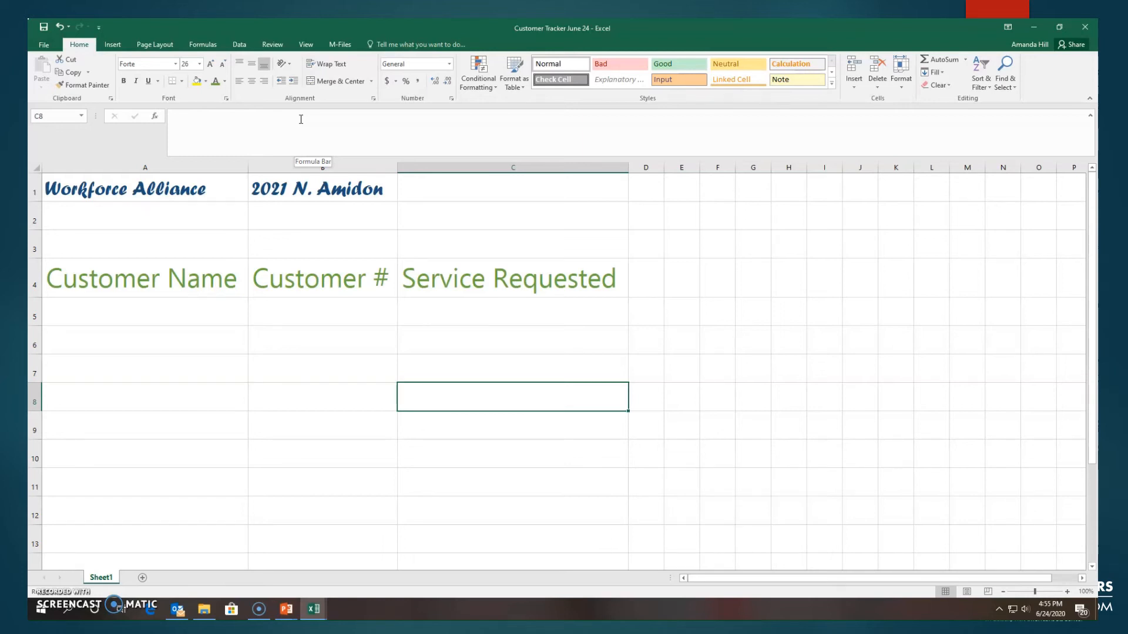
Step: Enter a customer's first name in A5 and paste a copy of it into A6
{"action": "left_click", "coordinate": [121, 315]}
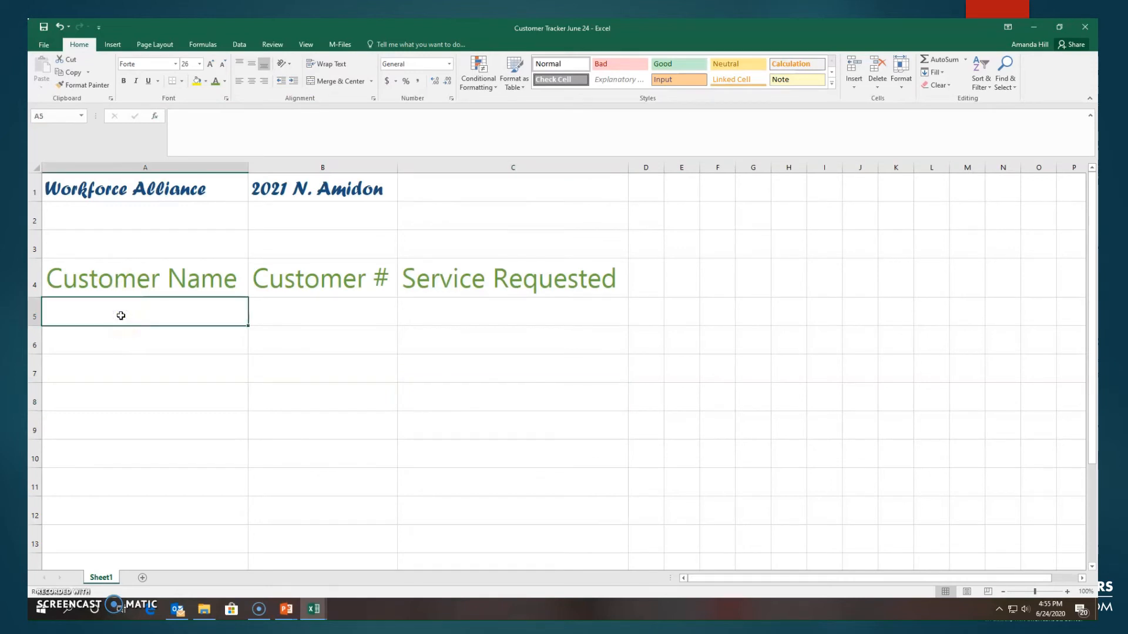
{"action": "type", "text": "Amanda"}
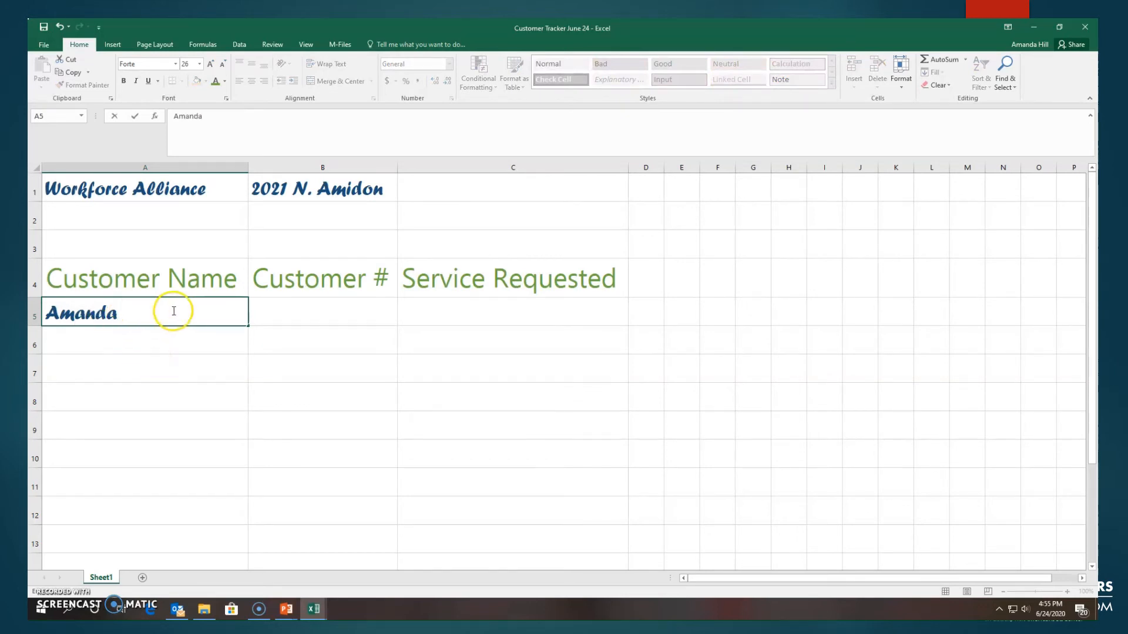
{"action": "left_click_drag", "start_coordinate": [170, 312], "coordinate": [34, 320]}
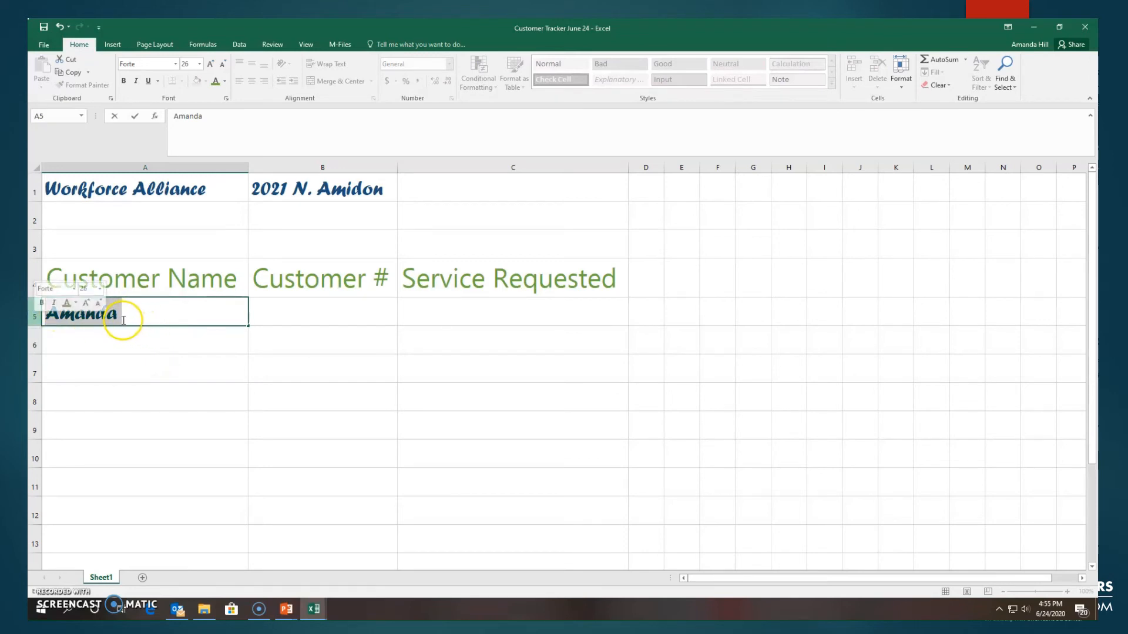
{"action": "left_click", "coordinate": [75, 74]}
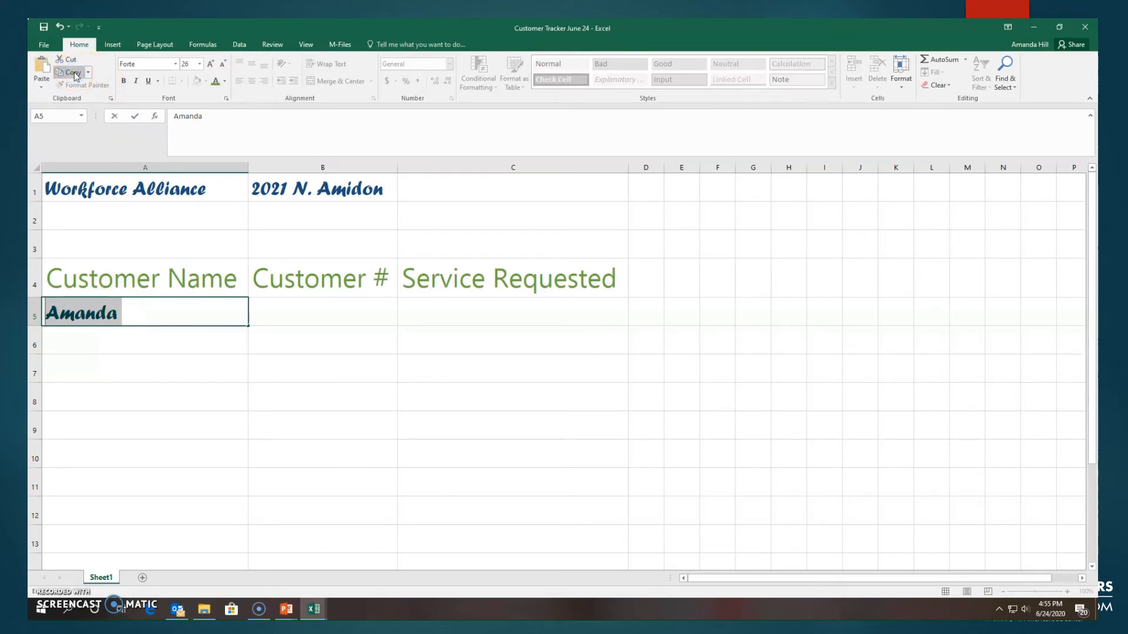
{"action": "left_click", "coordinate": [70, 338]}
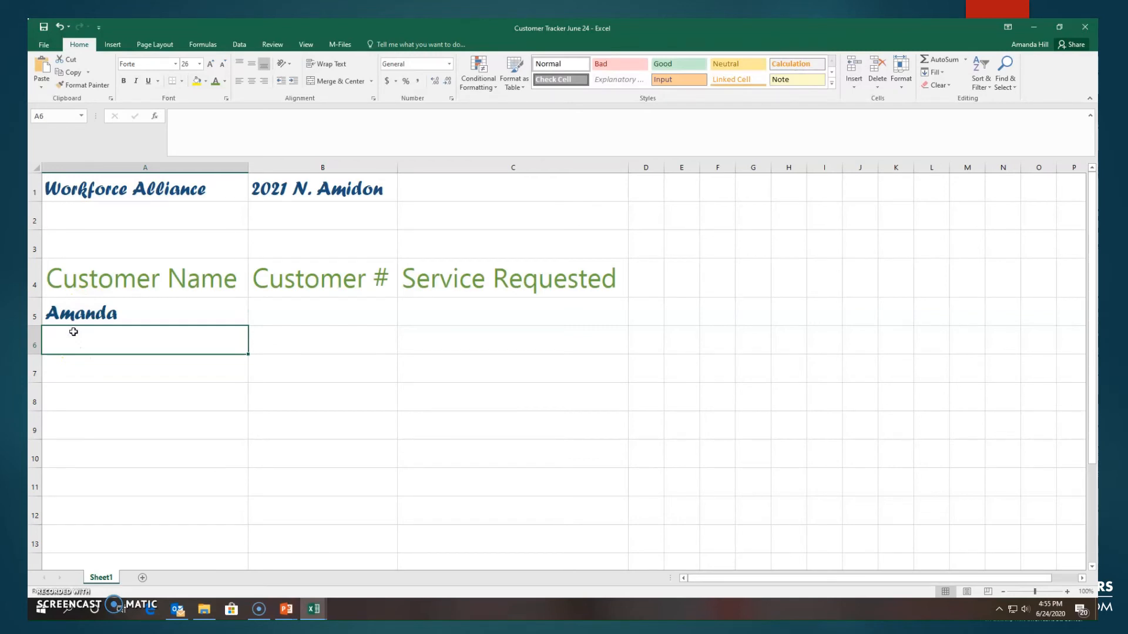
{"action": "left_click", "coordinate": [43, 68]}
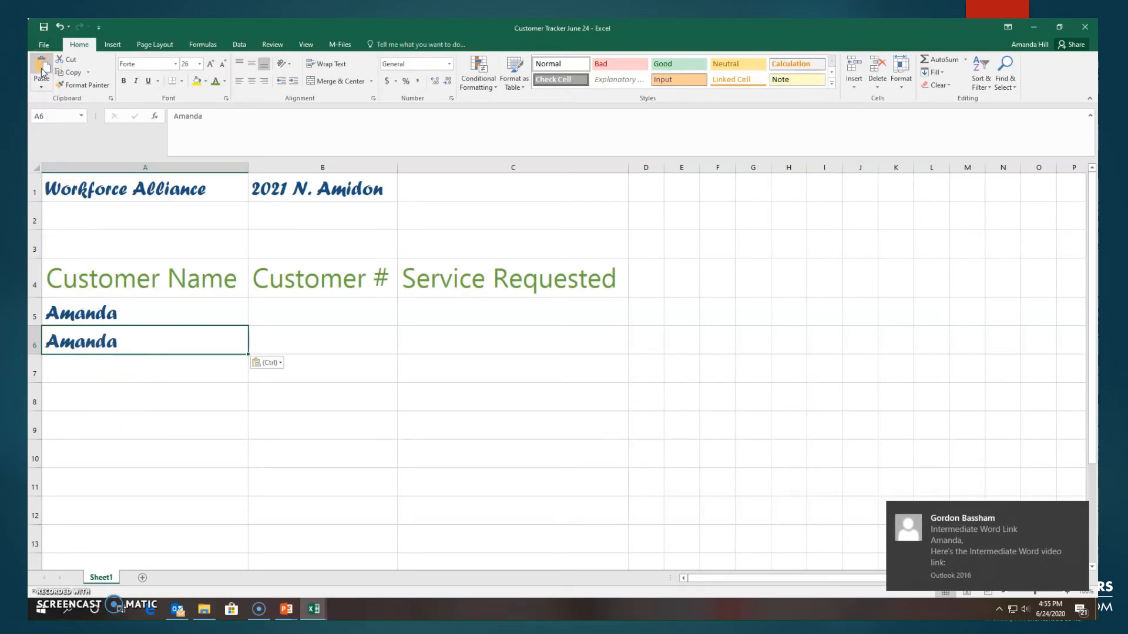
Step: Enter another customer's first name in A7 and the last name in A8
{"action": "left_click", "coordinate": [107, 361]}
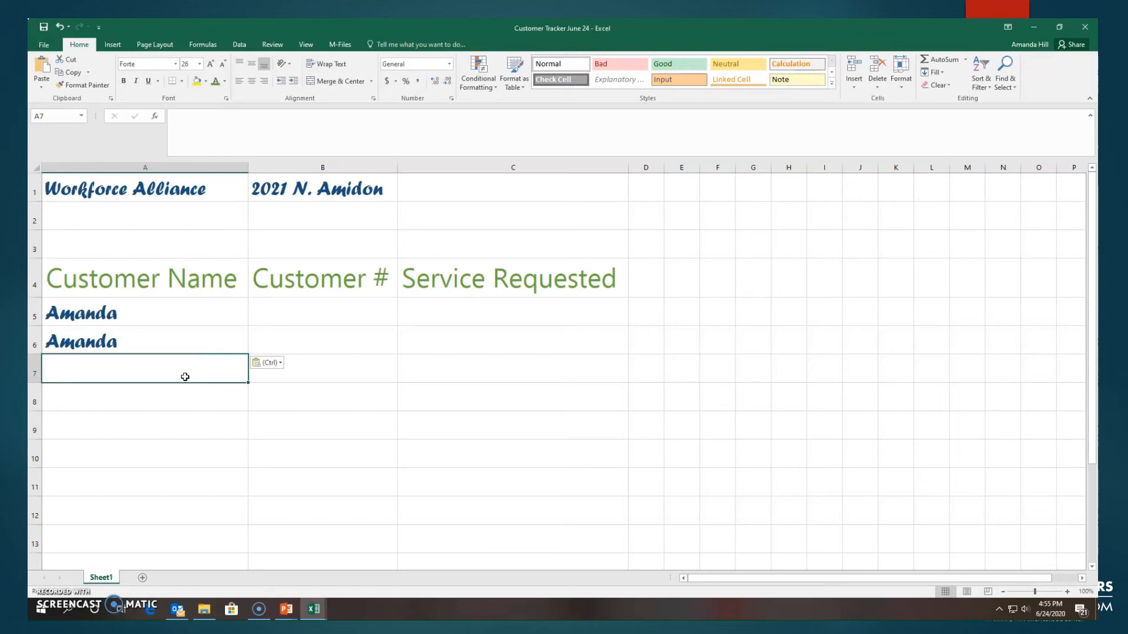
{"action": "type", "text": "John"}
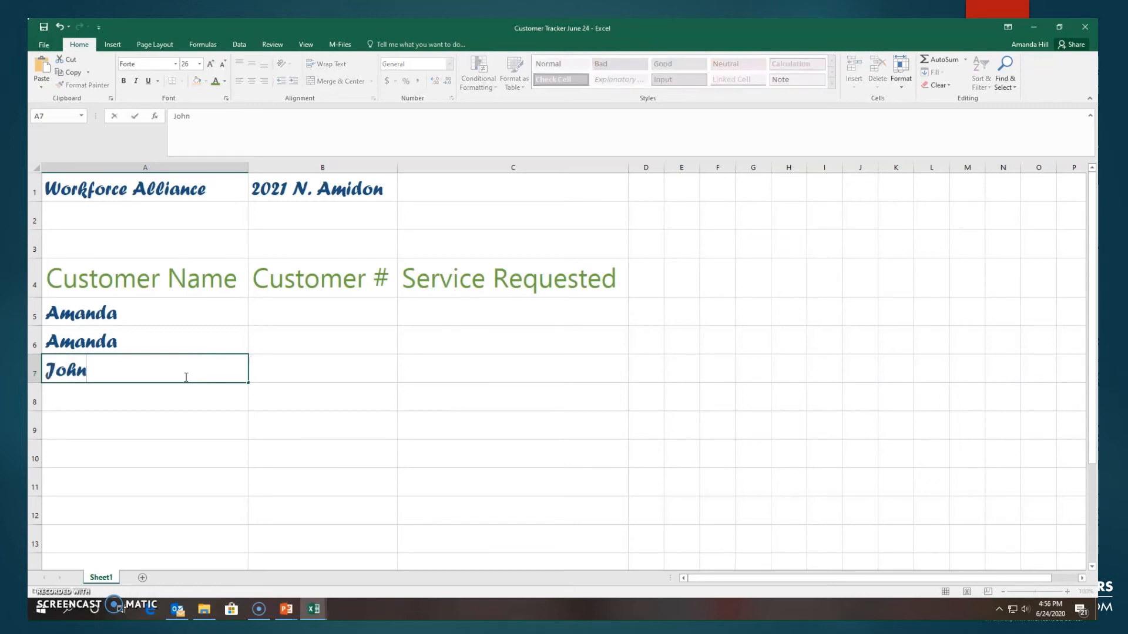
{"action": "left_click", "coordinate": [171, 397]}
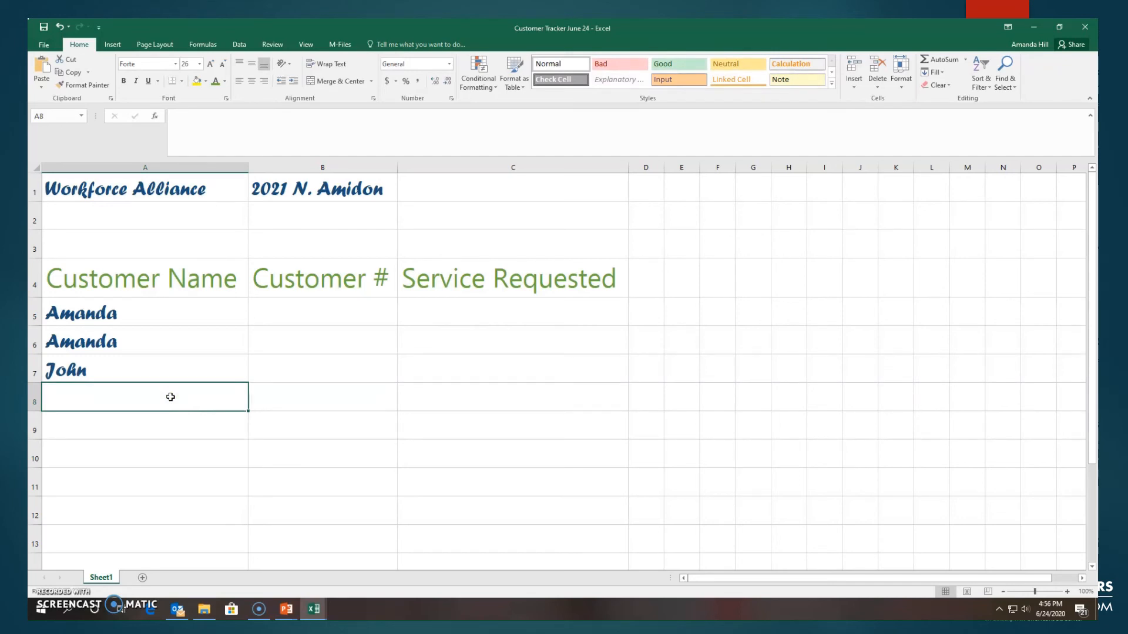
{"action": "type", "text": "Doe"}
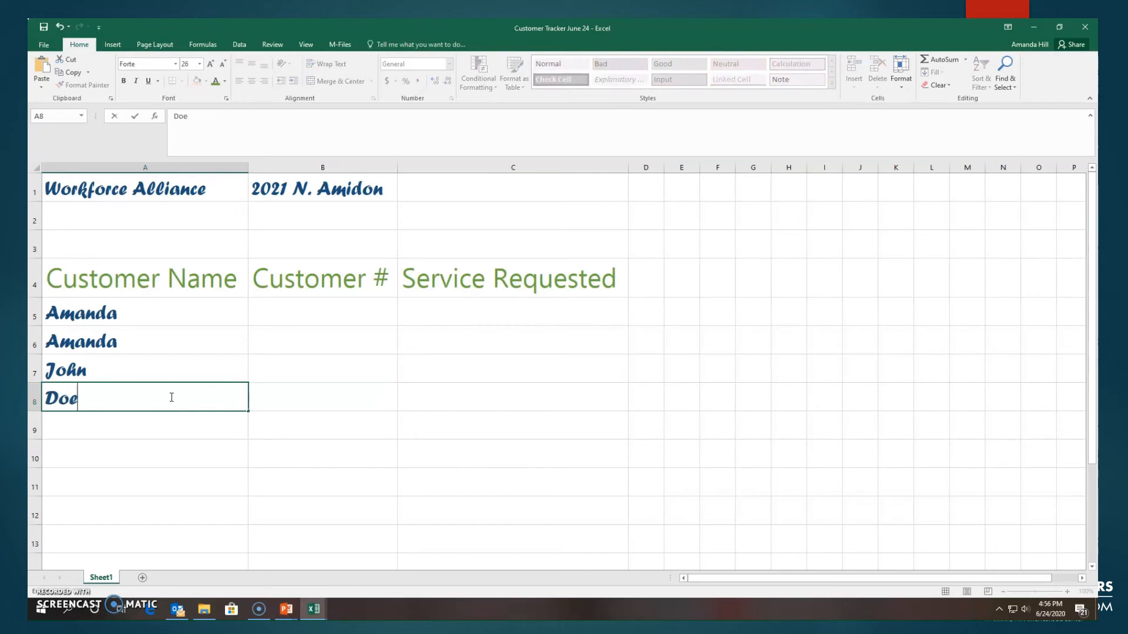
{"action": "left_click", "coordinate": [164, 428]}
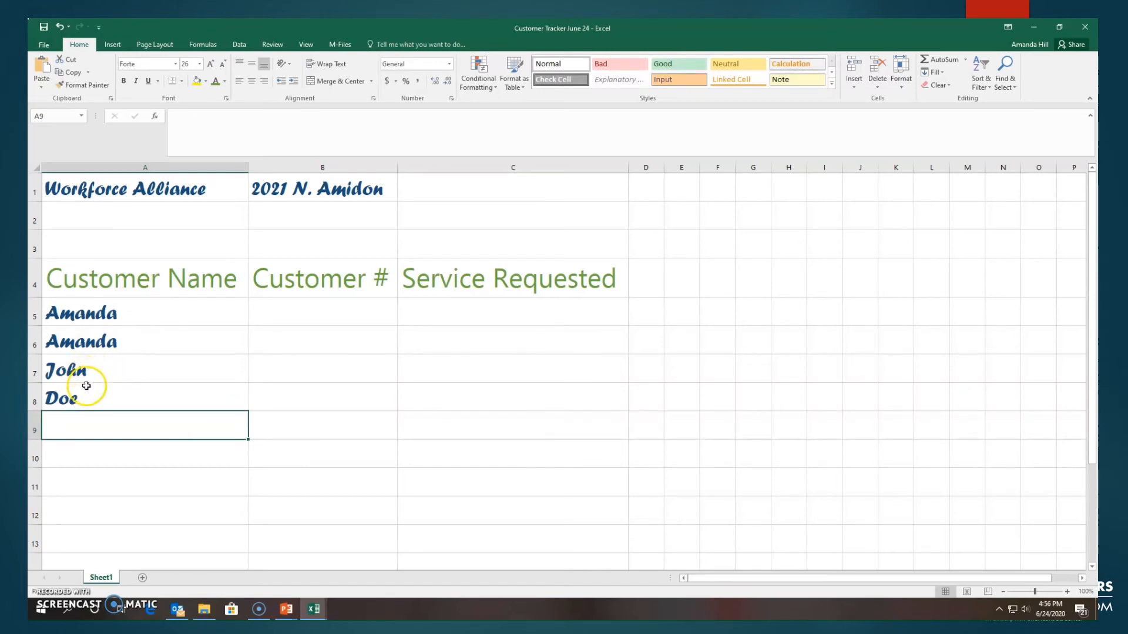
Step: Cut the customer's first name from A7 and paste it into A14
{"action": "left_click", "coordinate": [92, 368]}
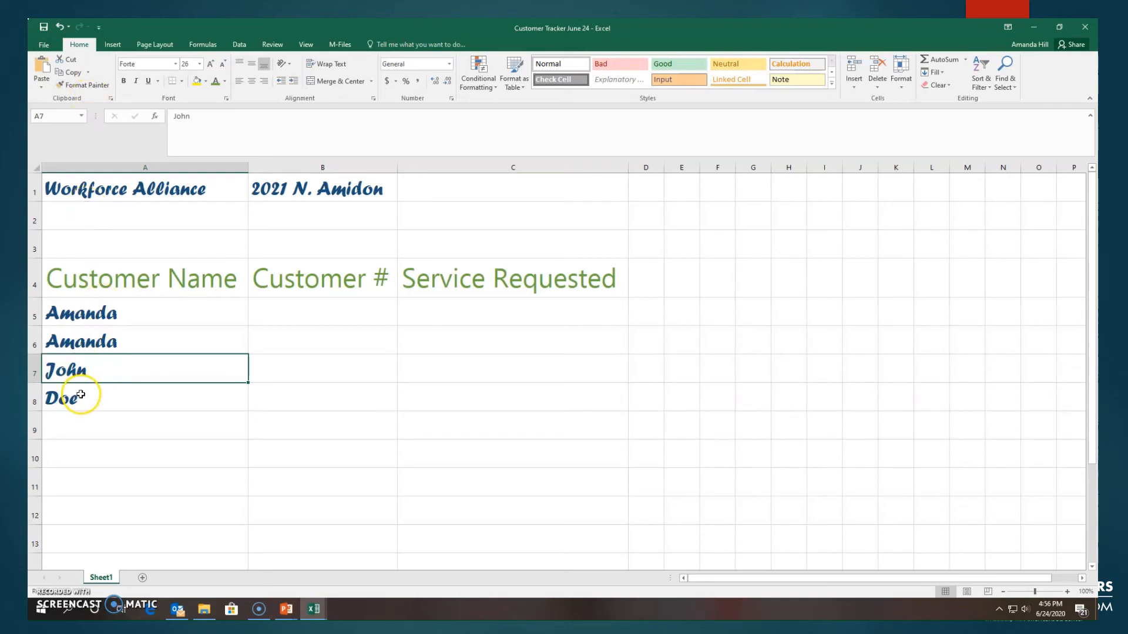
{"action": "left_click", "coordinate": [71, 60]}
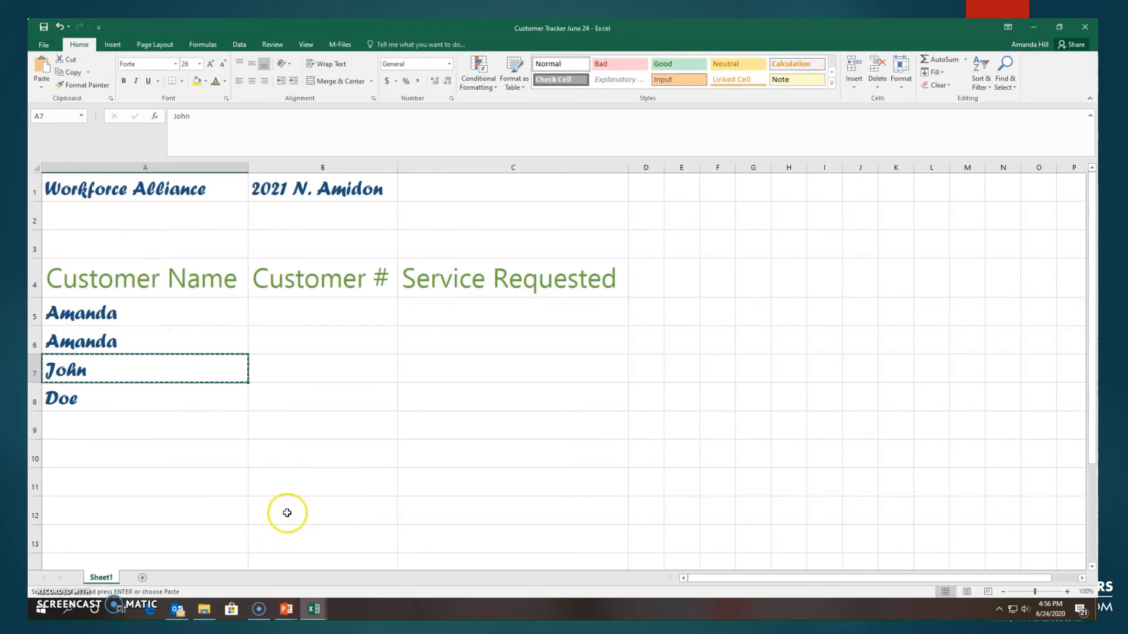
{"action": "scroll", "coordinate": [110, 442], "scroll_direction": "down", "scroll_amount": 3}
{"action": "scroll", "coordinate": [110, 443], "scroll_direction": "up", "scroll_amount": 3}
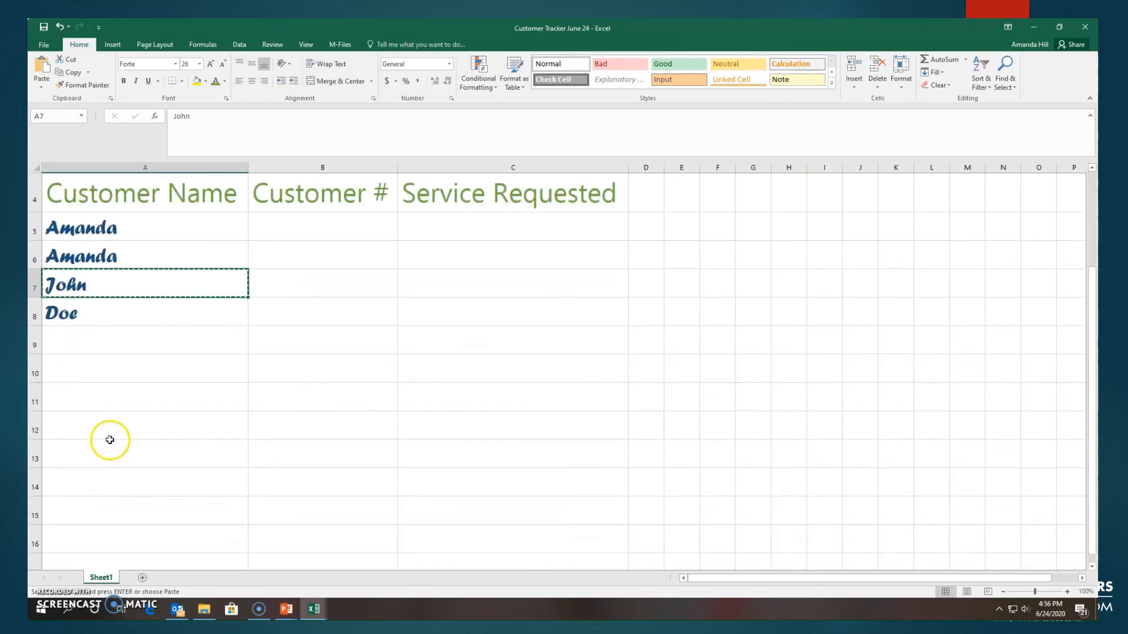
{"action": "scroll", "coordinate": [108, 452], "scroll_direction": "down", "scroll_amount": 1}
{"action": "left_click", "coordinate": [61, 485]}
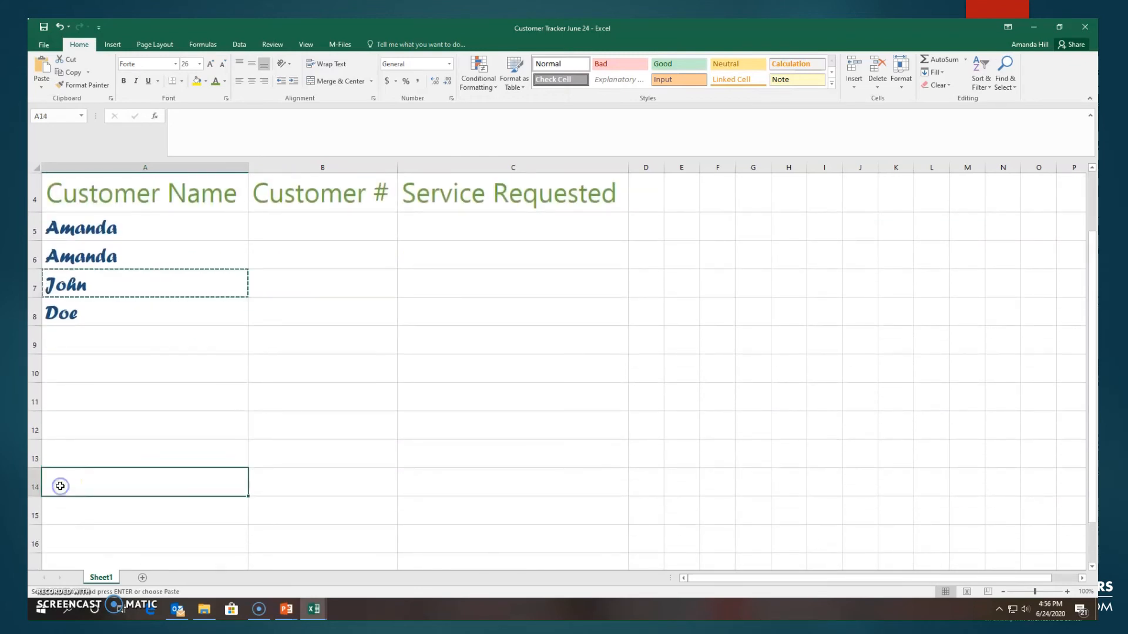
{"action": "left_click", "coordinate": [40, 64]}
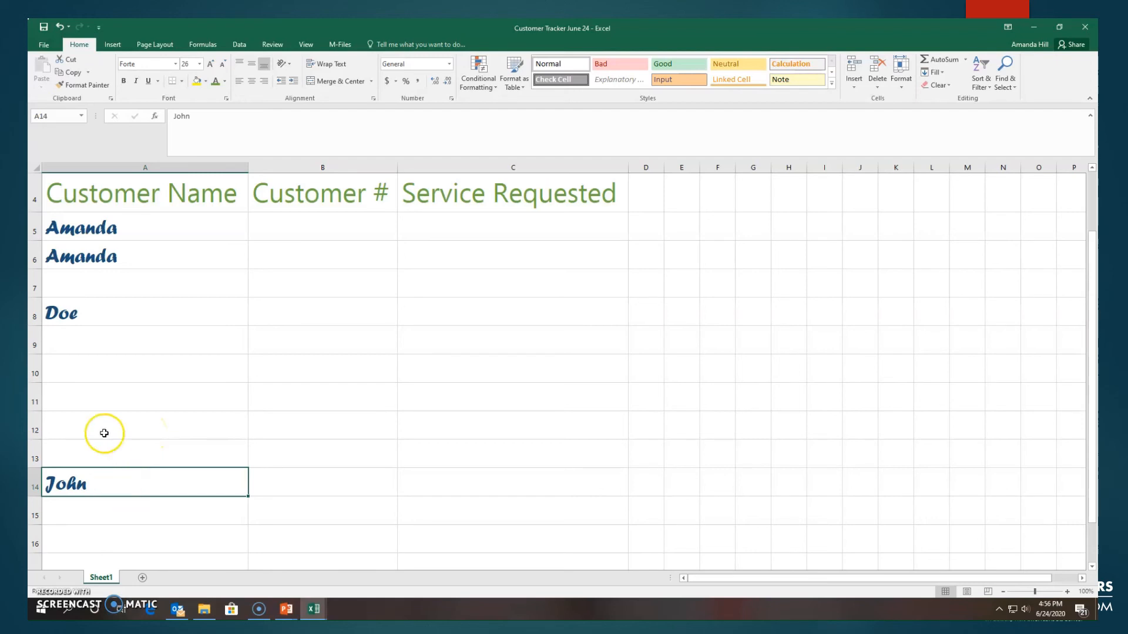
Step: Enter the shortcut text "CTRL + C" in A10 and "CTRL+ V" in A11
{"action": "left_click", "coordinate": [83, 365]}
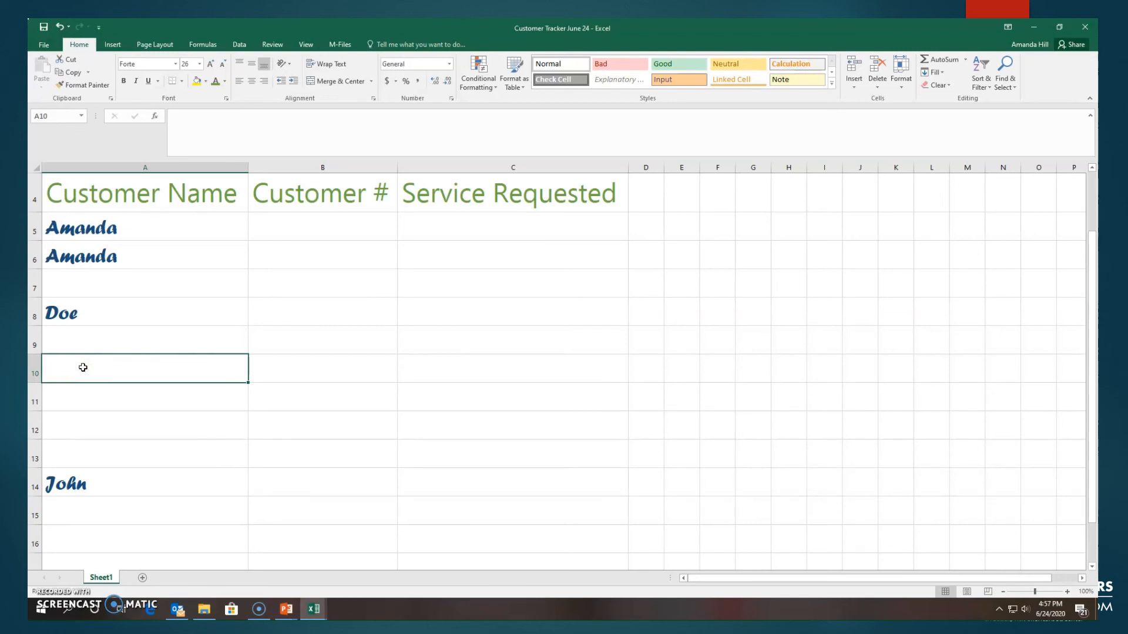
{"action": "type", "text": "CTRL"}
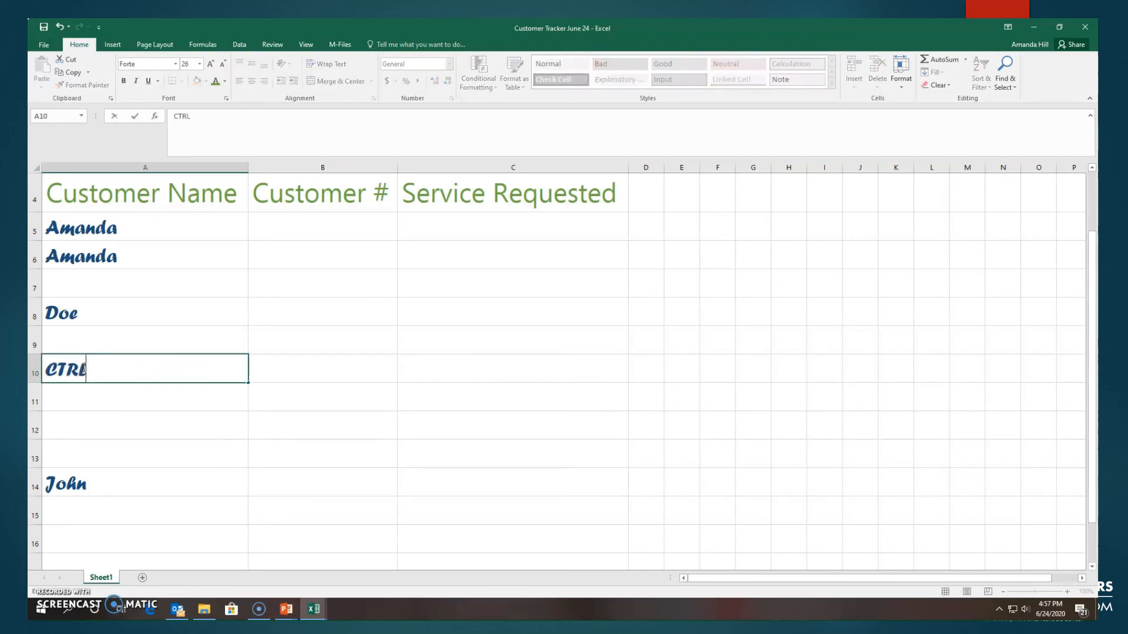
{"action": "type", "text": " + C"}
{"action": "left_click", "coordinate": [68, 395]}
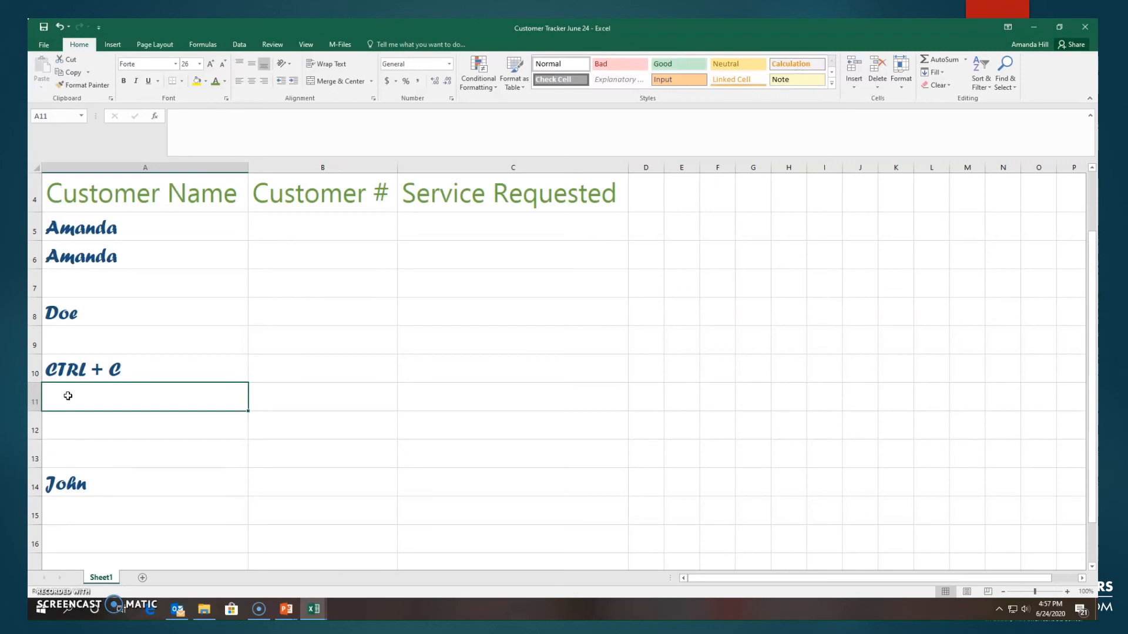
{"action": "type", "text": "Ctr"}
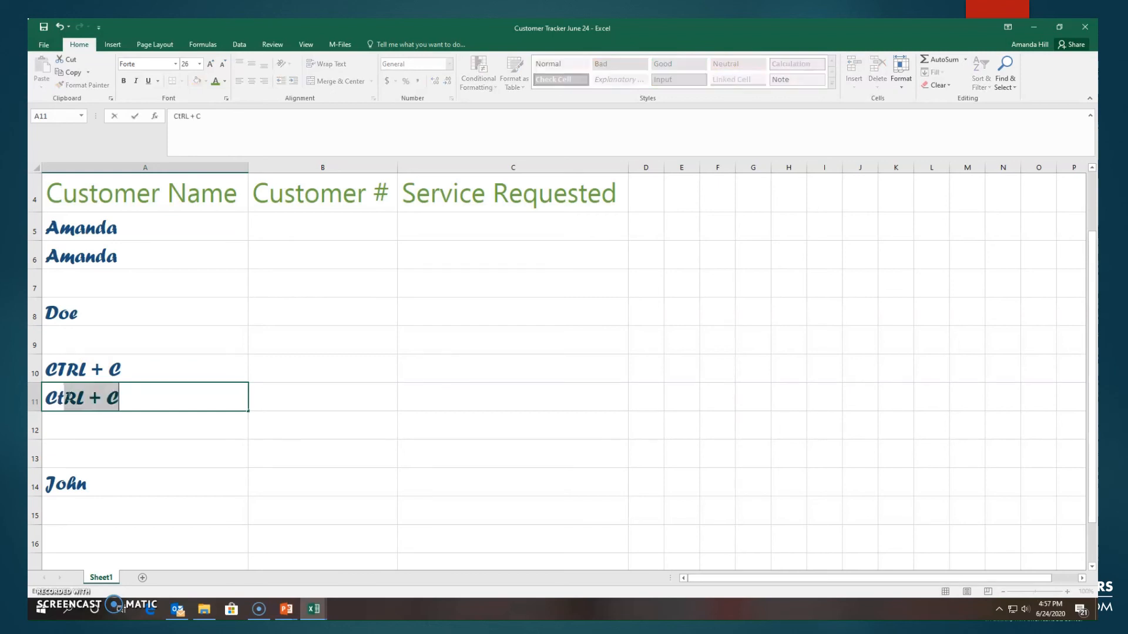
{"action": "key", "text": "BackSpace"}
{"action": "key", "text": "BackSpace"}
{"action": "type", "text": "T"}
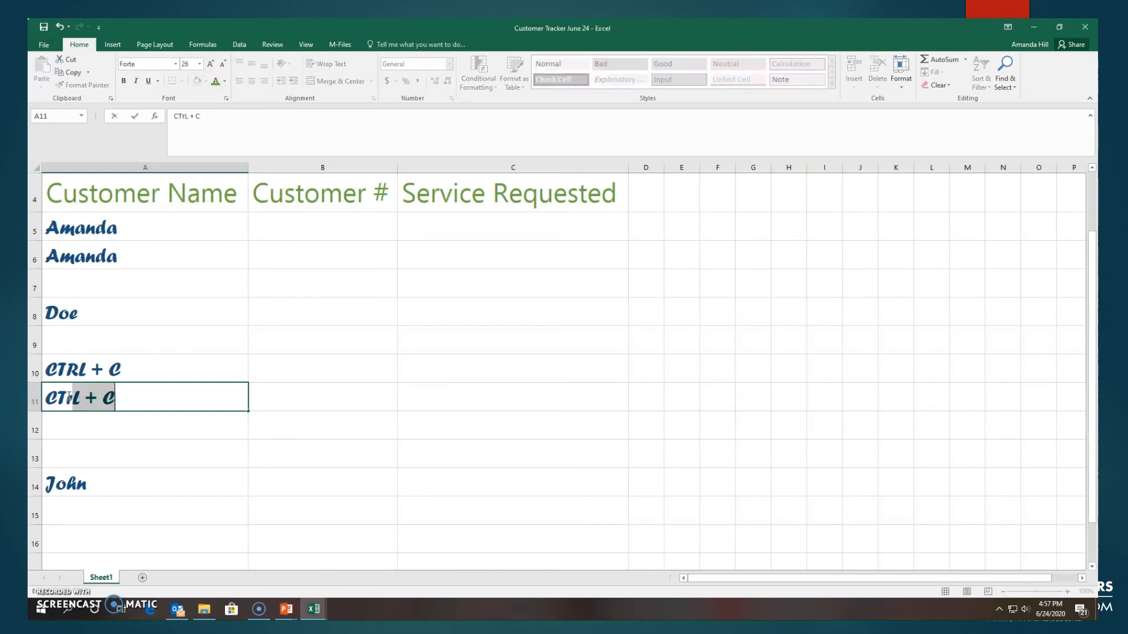
{"action": "type", "text": "r"}
{"action": "key", "text": "BackSpace"}
{"action": "type", "text": "RL+"}
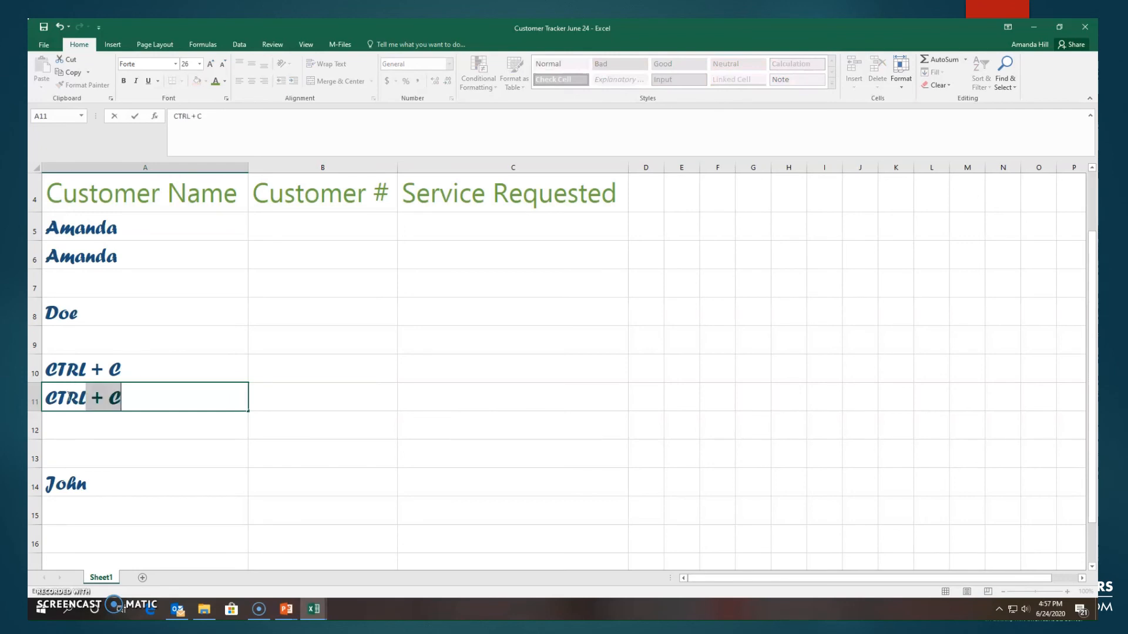
{"action": "type", "text": " V"}
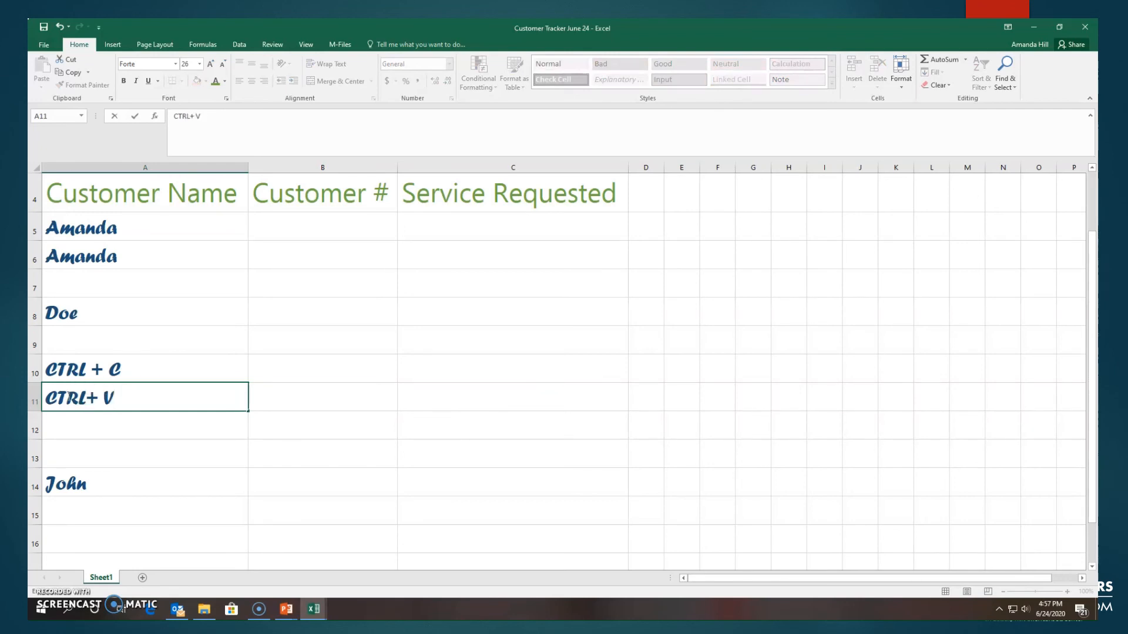
Step: Enter the cut shortcut text "Ctrl +X" in A12
{"action": "left_click", "coordinate": [60, 423]}
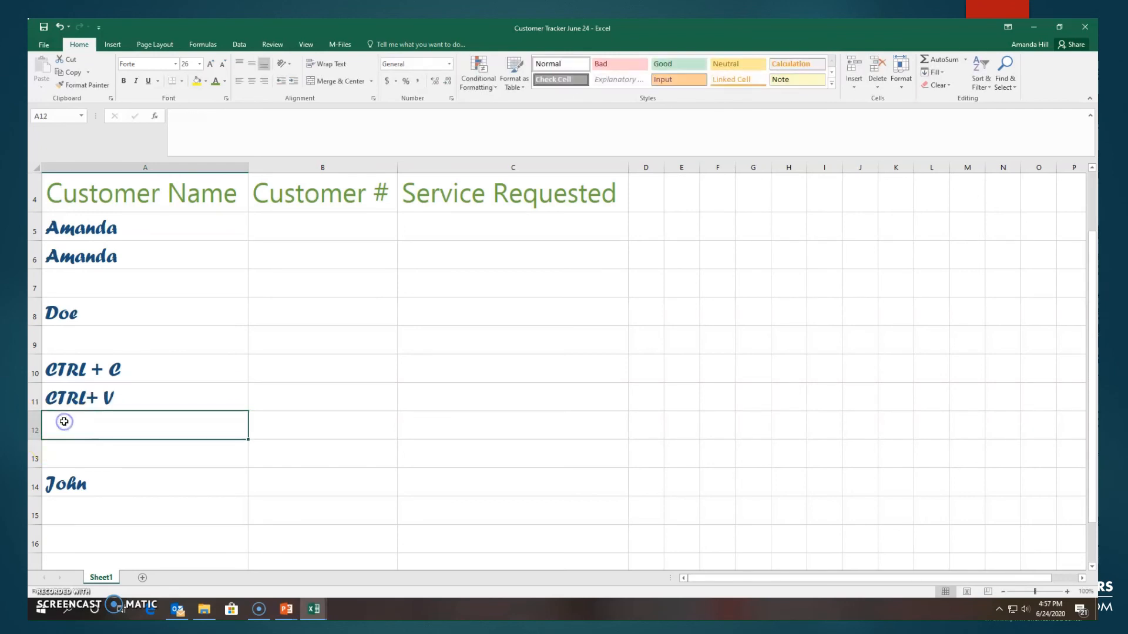
{"action": "type", "text": "Ctrl"}
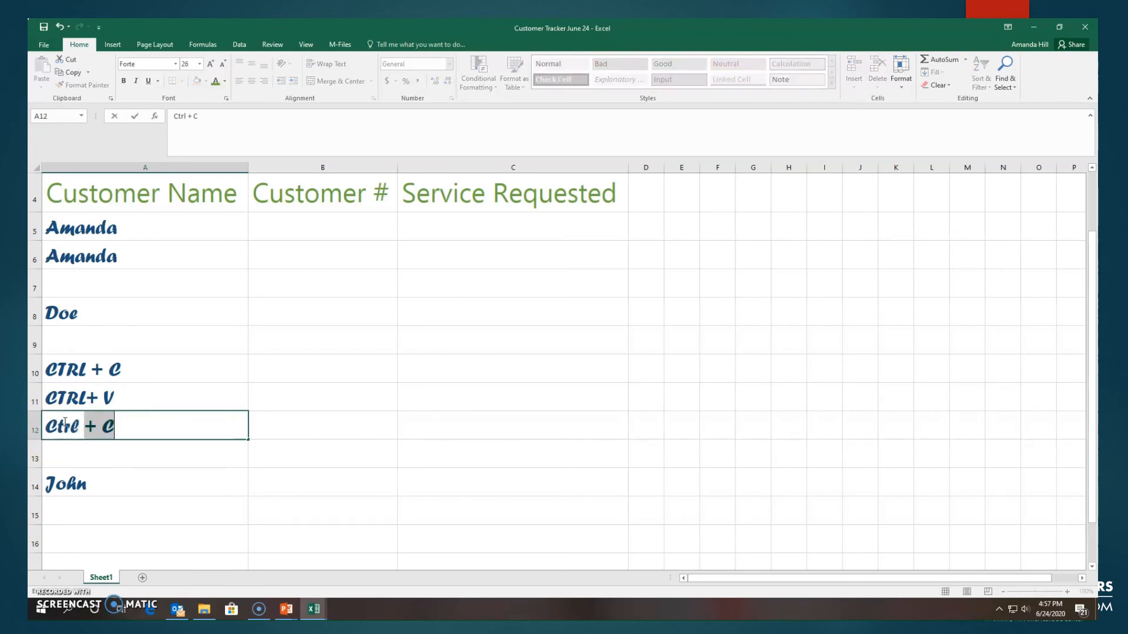
{"action": "type", "text": " +X"}
{"action": "key", "text": "BackSpace"}
{"action": "key", "text": "BackSpace"}
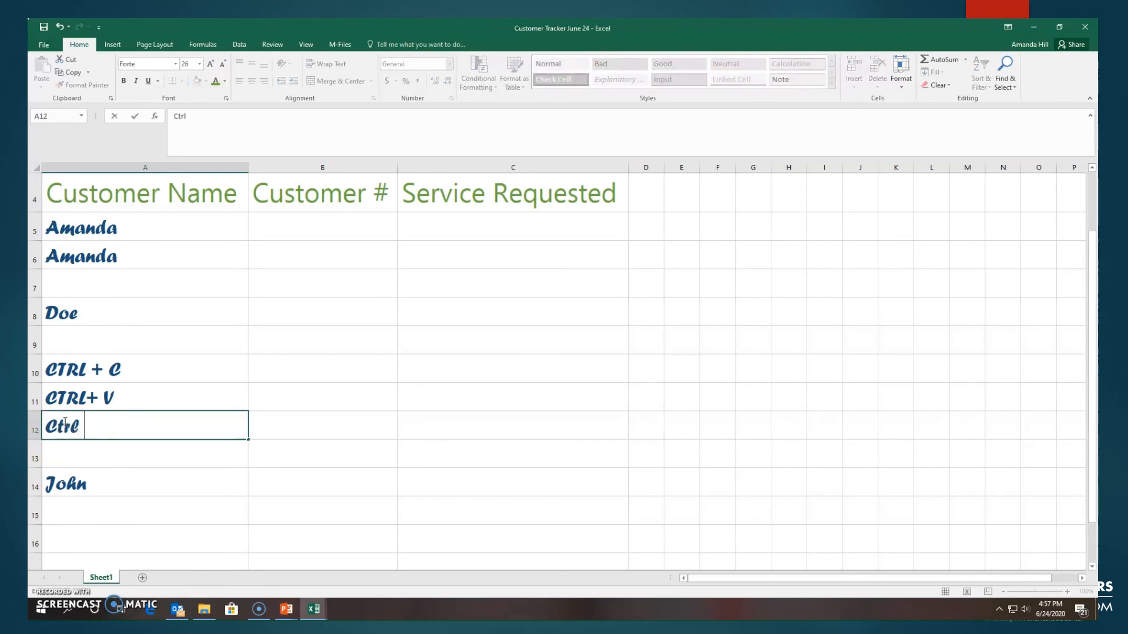
{"action": "type", "text": "+X"}
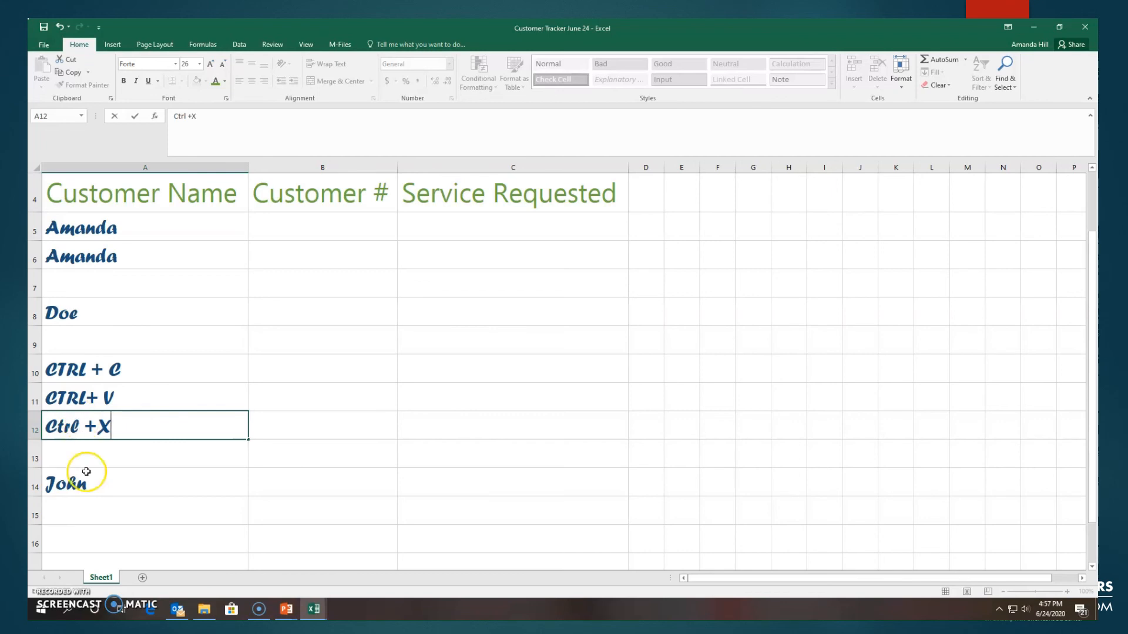
{"action": "left_click", "coordinate": [88, 454]}
Step: Copy the "CTRL + C" text from A10 and paste it into B10
{"action": "left_click", "coordinate": [135, 362]}
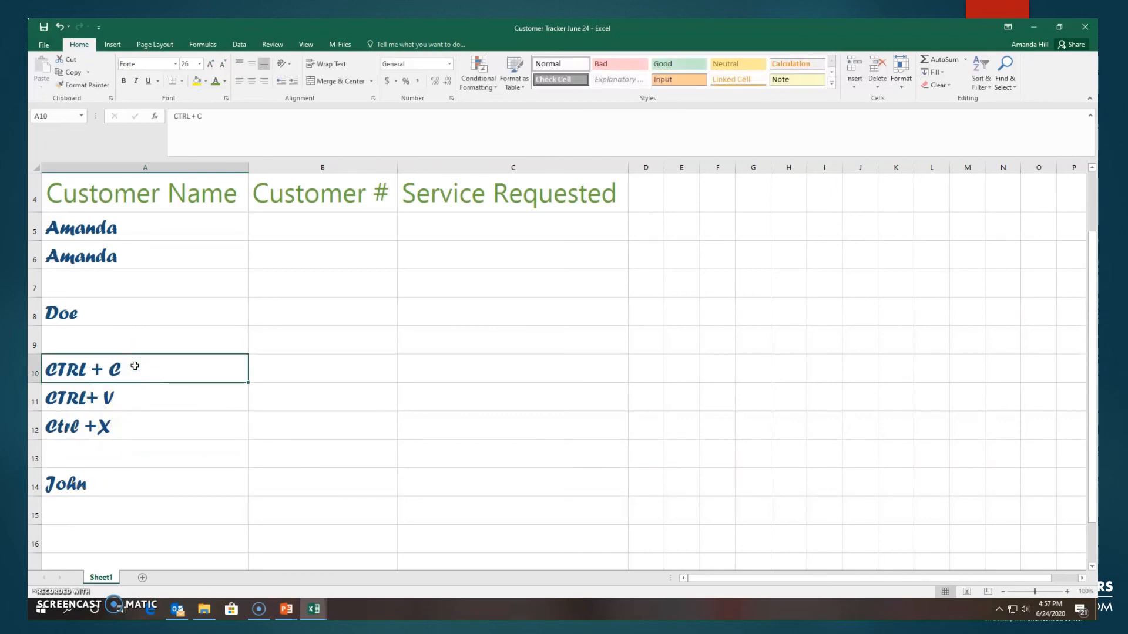
{"action": "key", "text": "ctrl+c"}
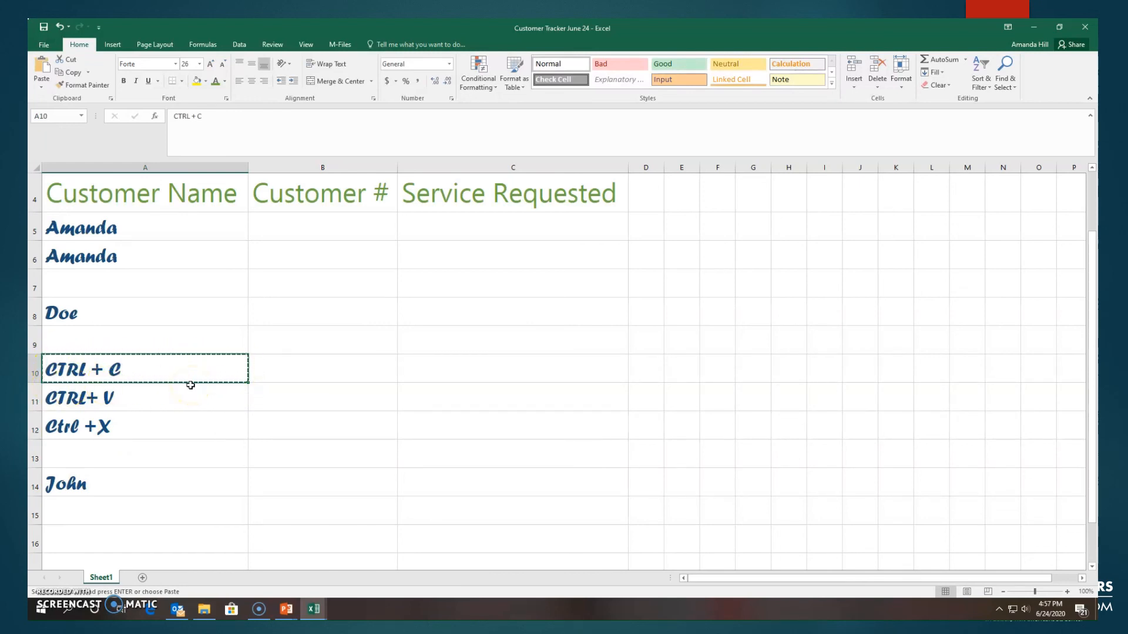
{"action": "left_click", "coordinate": [294, 370]}
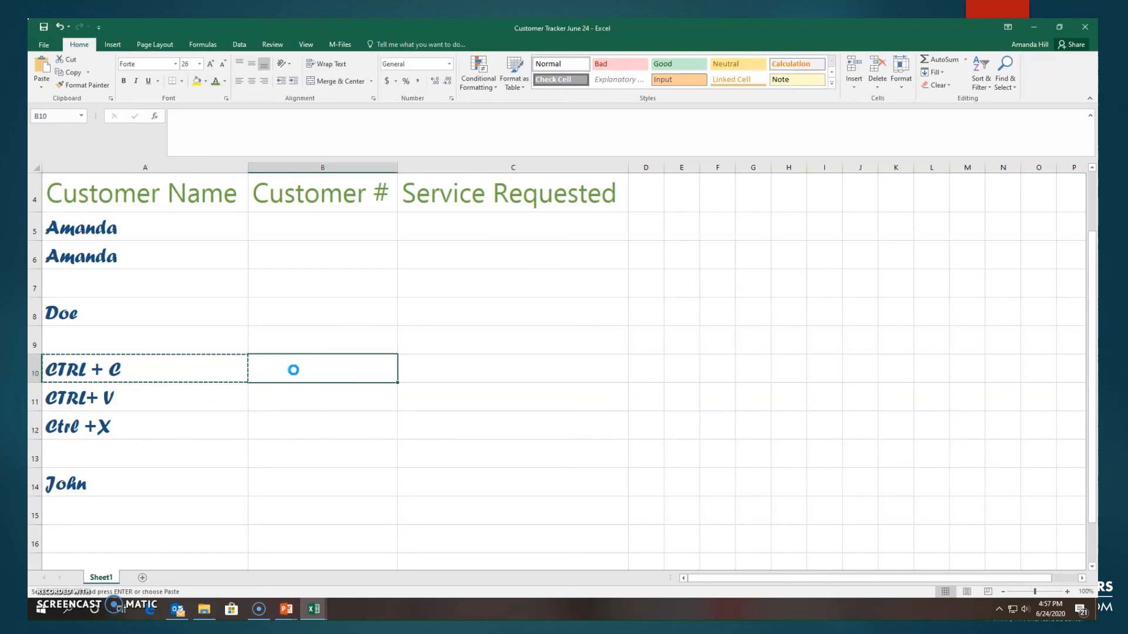
{"action": "key", "text": "ctrl+v"}
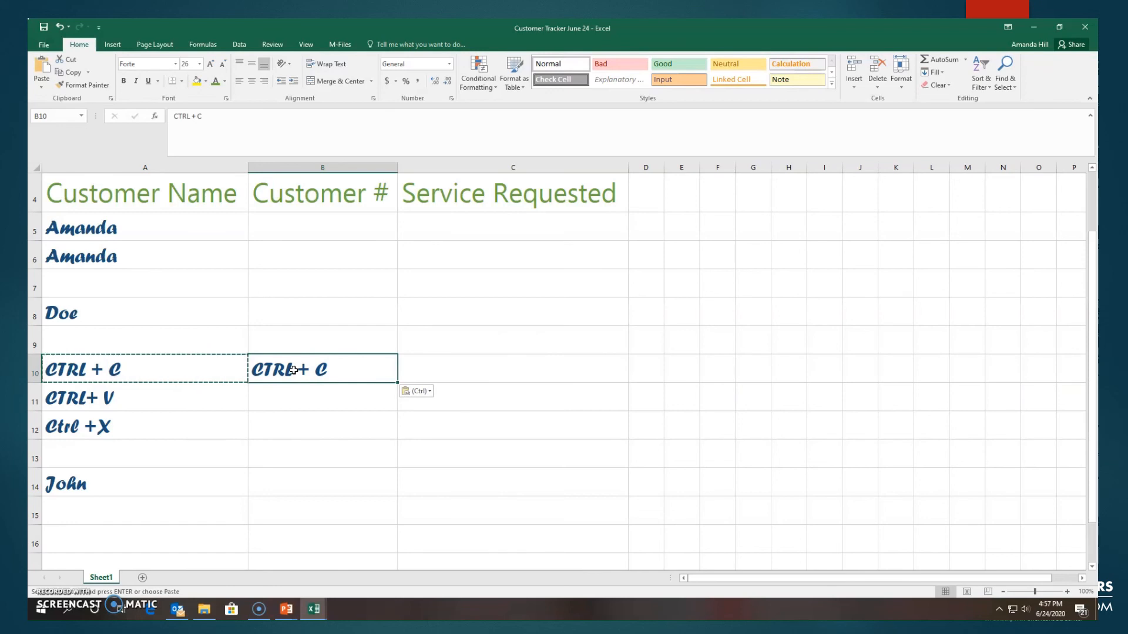
Step: Cut the "Ctrl +X" text from A12 and paste it into B12
{"action": "left_click", "coordinate": [103, 433]}
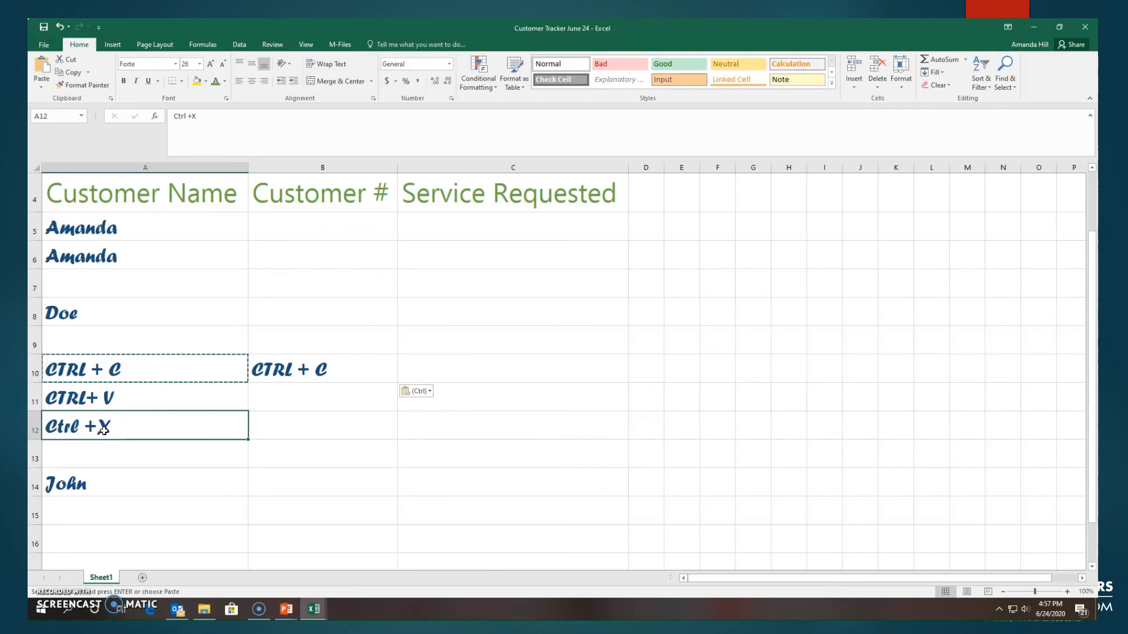
{"action": "key", "text": "ctrl+x"}
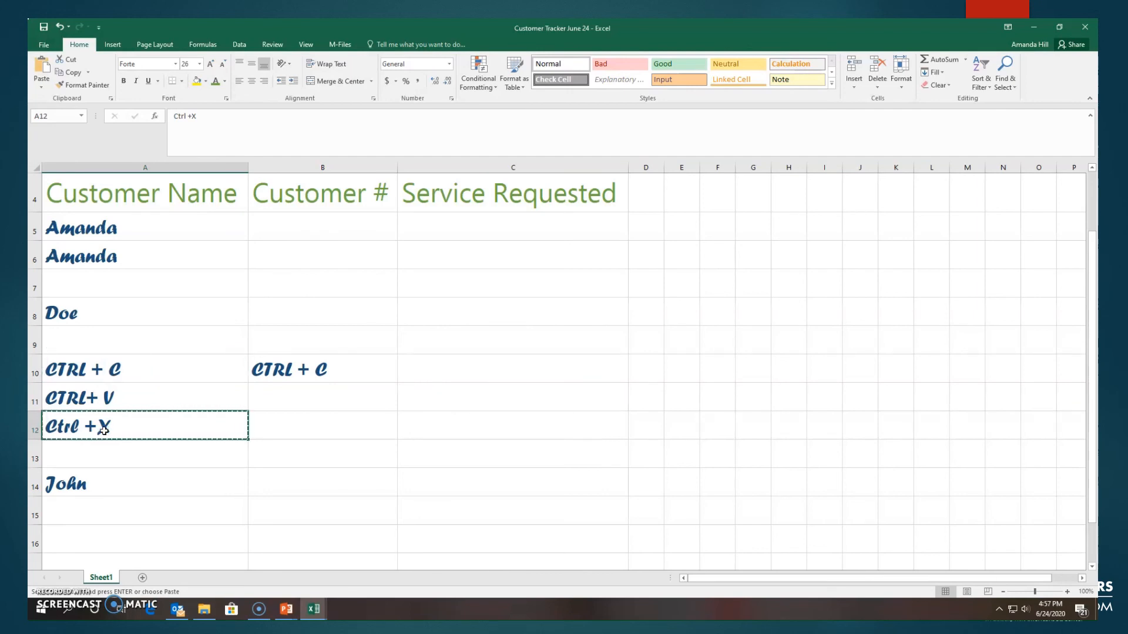
{"action": "left_click", "coordinate": [105, 451]}
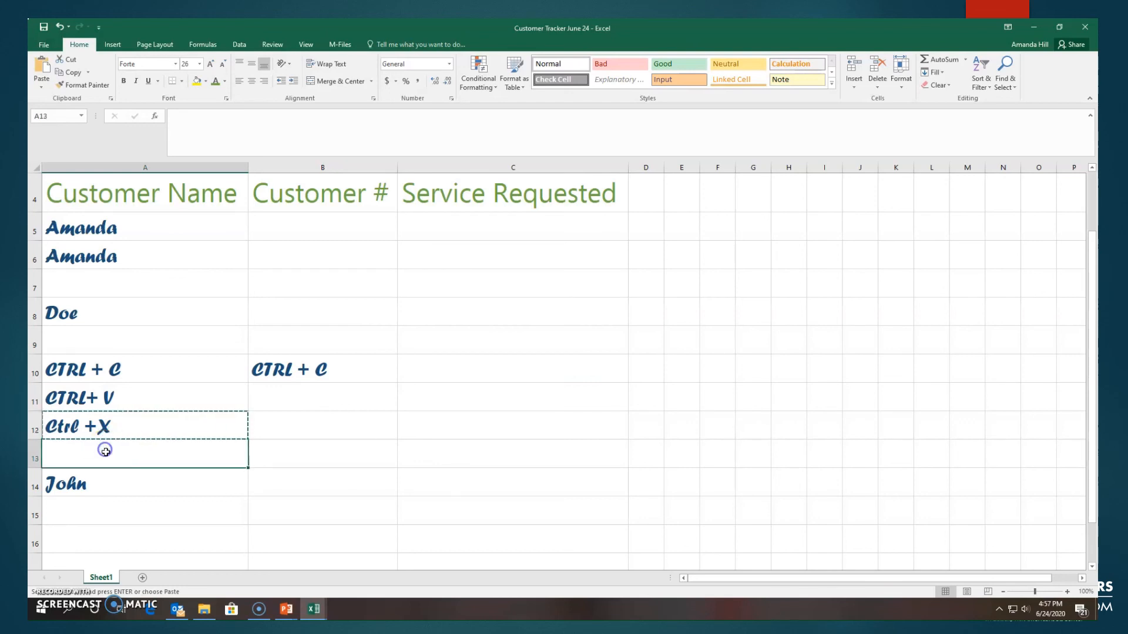
{"action": "left_click", "coordinate": [290, 433]}
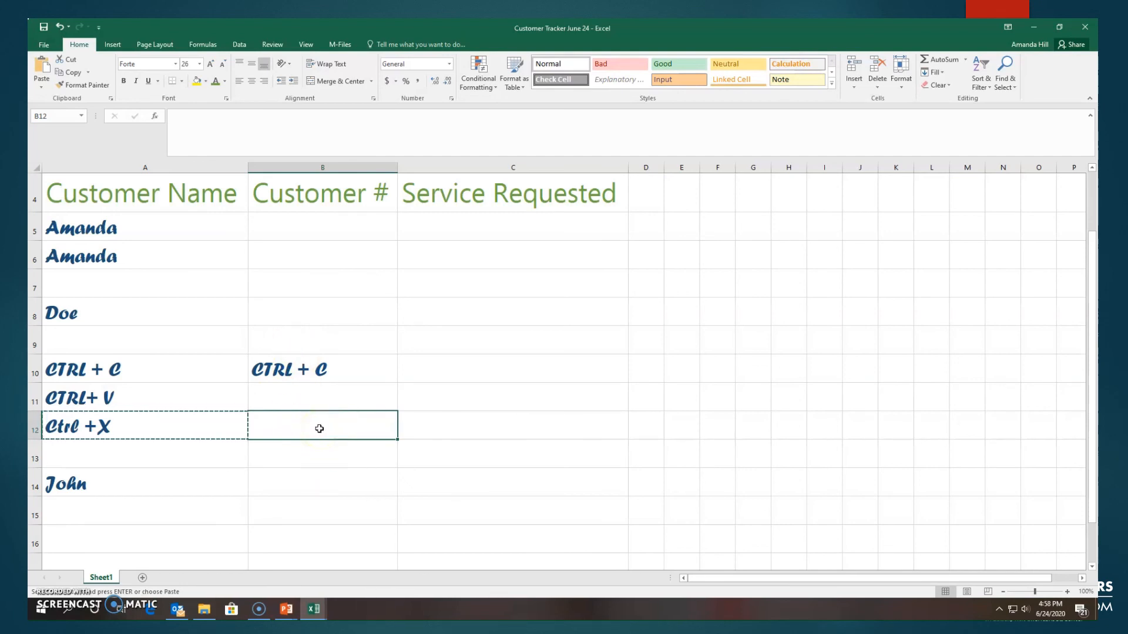
{"action": "key", "text": "ctrl+v"}
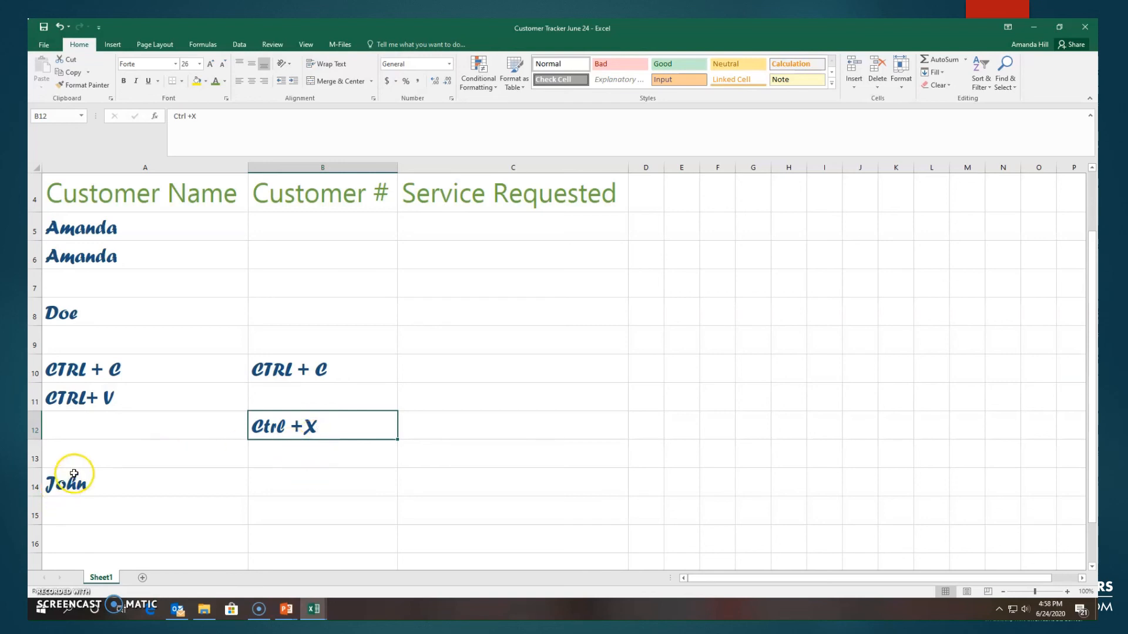
{"action": "left_click", "coordinate": [106, 369]}
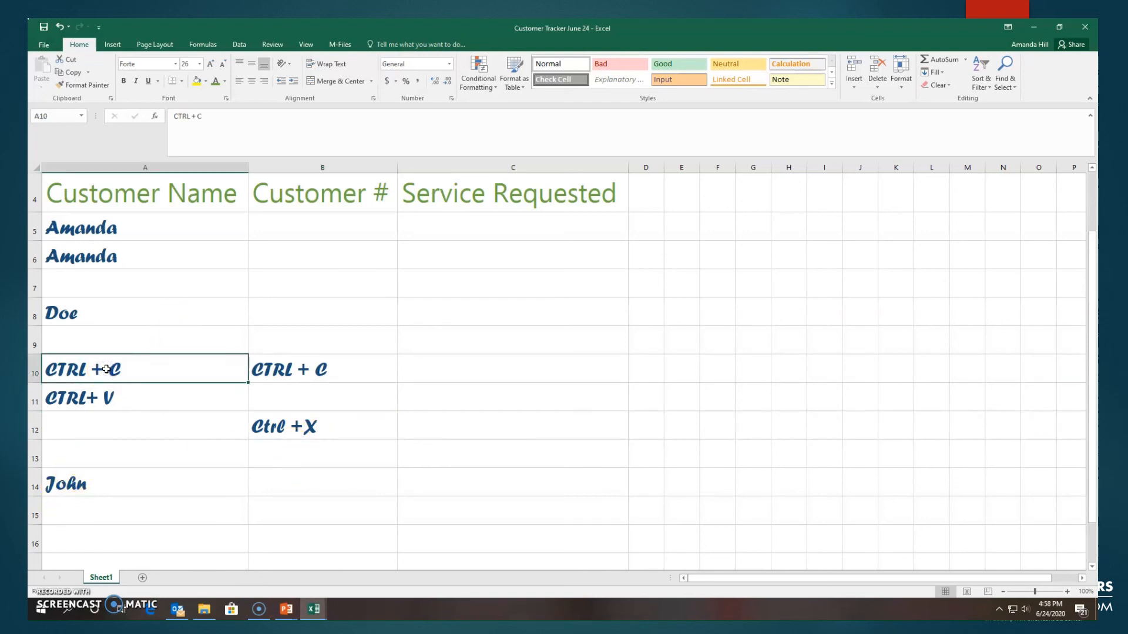
{"action": "right_click", "coordinate": [106, 369]}
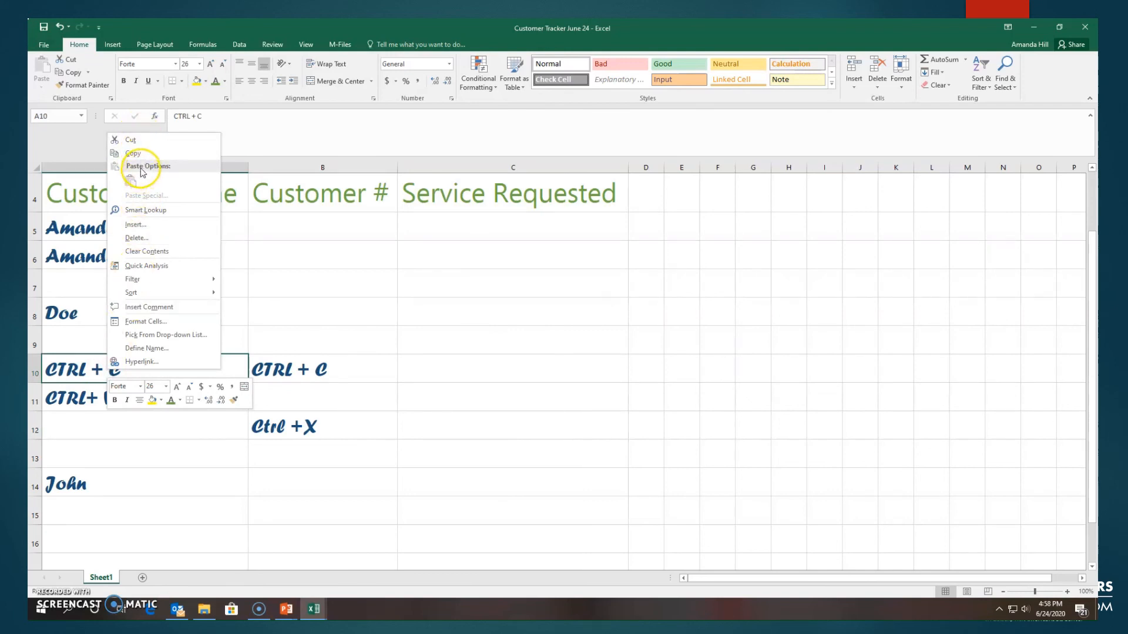
{"action": "left_click", "coordinate": [351, 448]}
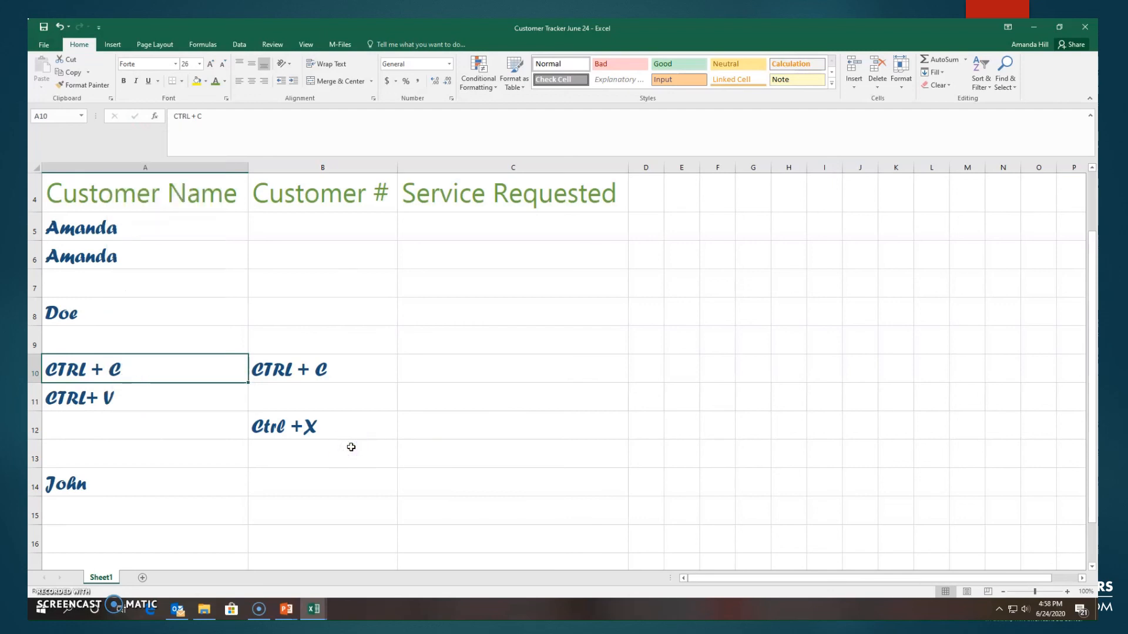